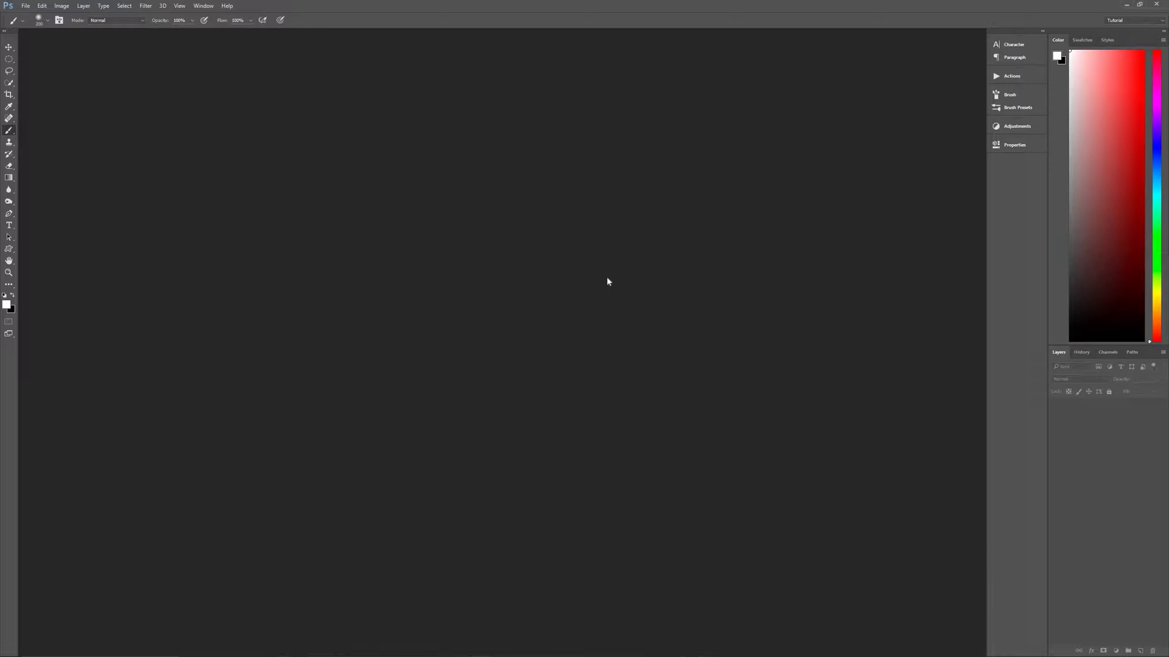
# - Create a new document from the Tutorial 2500 X 2500 preset with a white (ffffff) background
pyautogui.hotkey('ctrl', 'n')
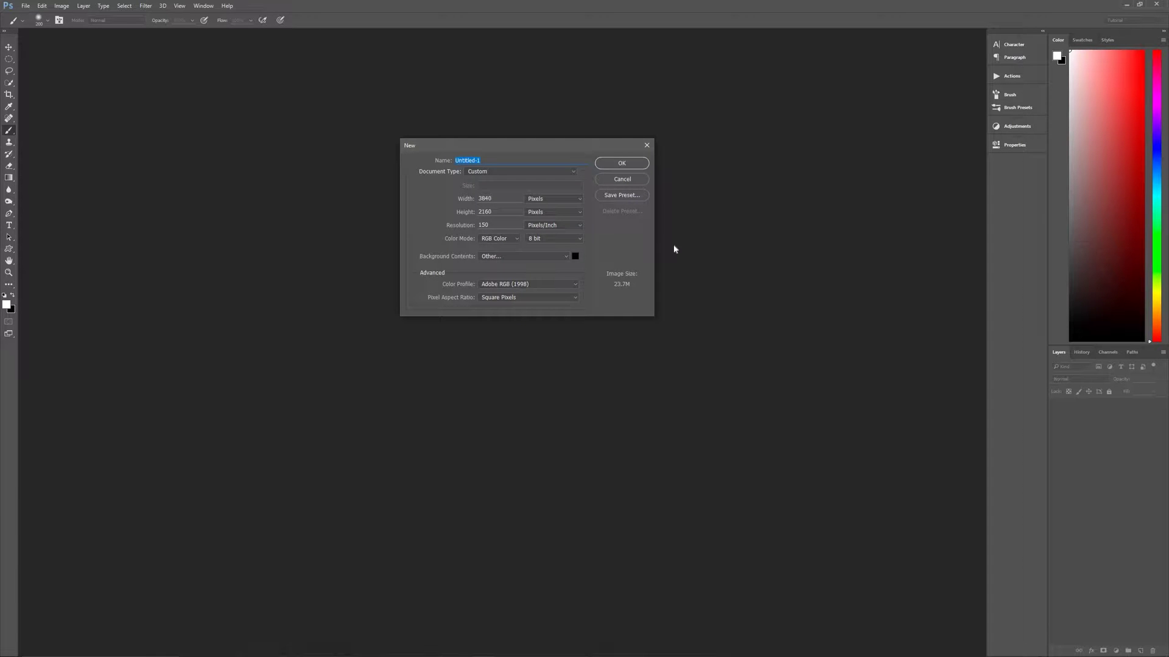
pyautogui.click(505, 172)
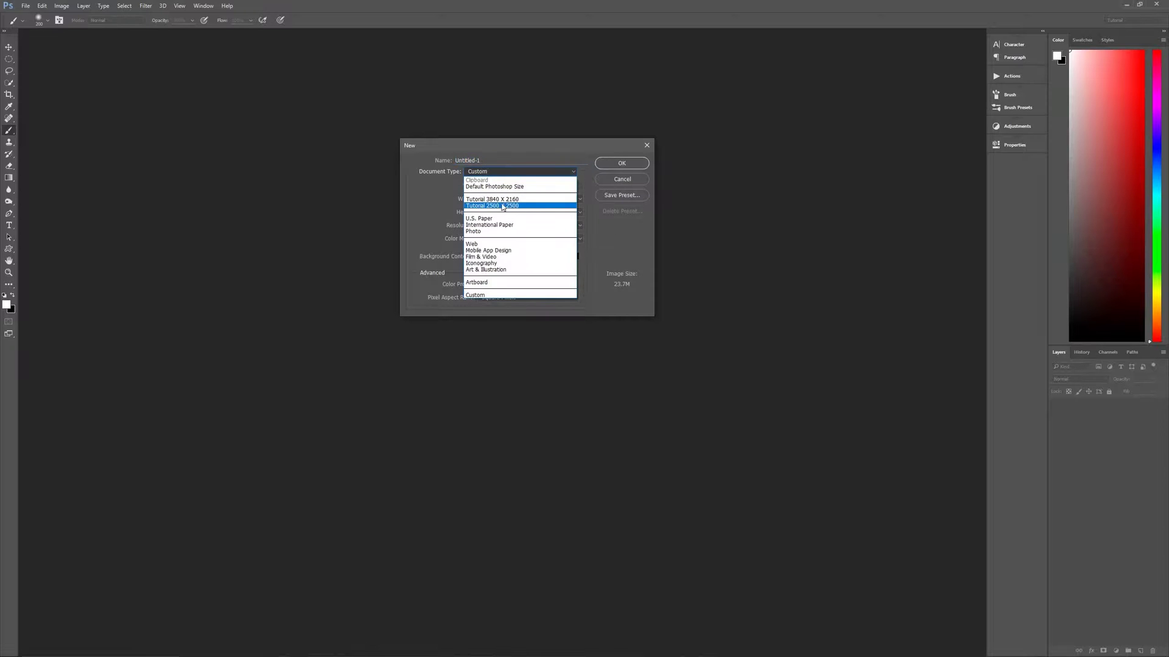
pyautogui.click(504, 206)
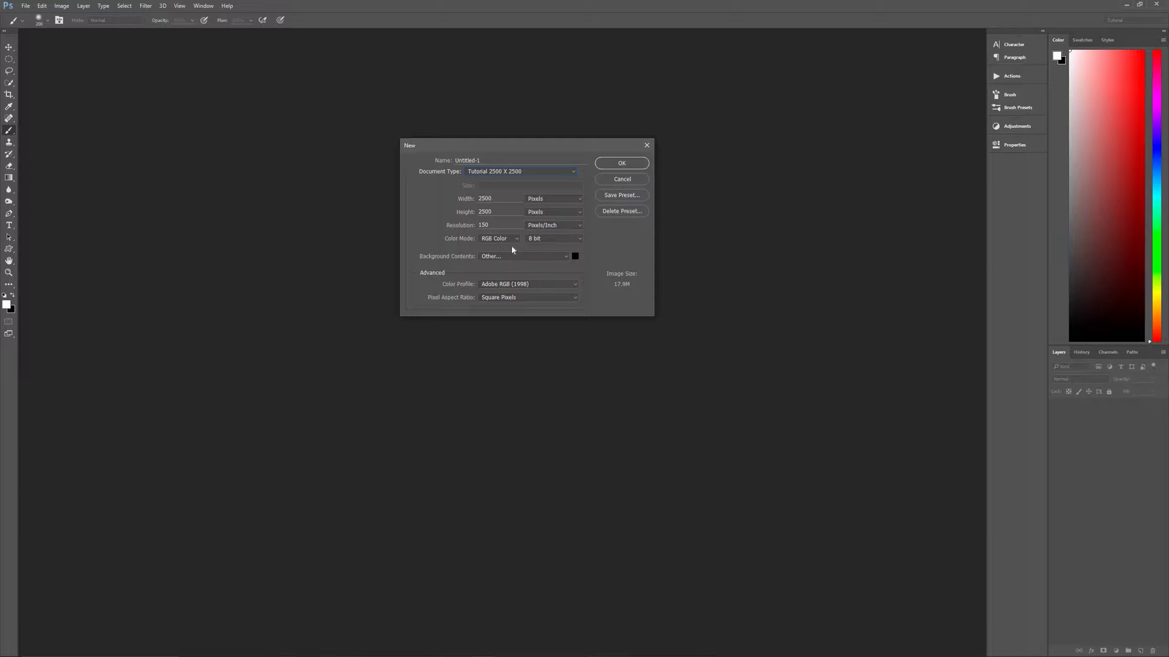
pyautogui.click(576, 256)
pyautogui.write('ffffff')
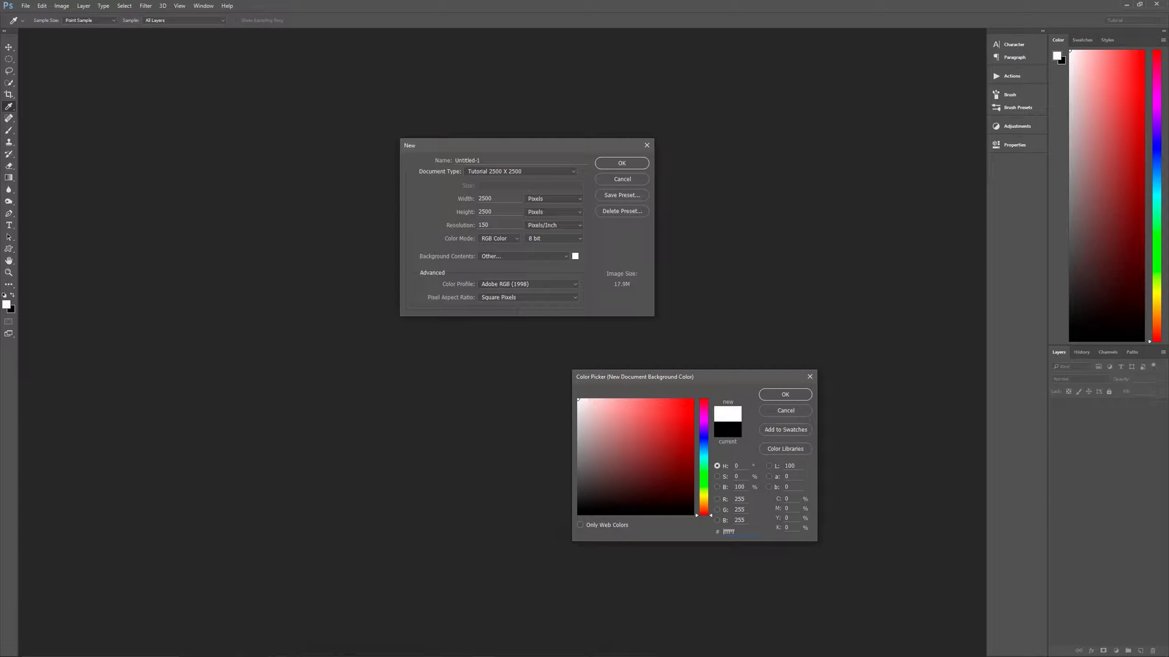
pyautogui.click(785, 396)
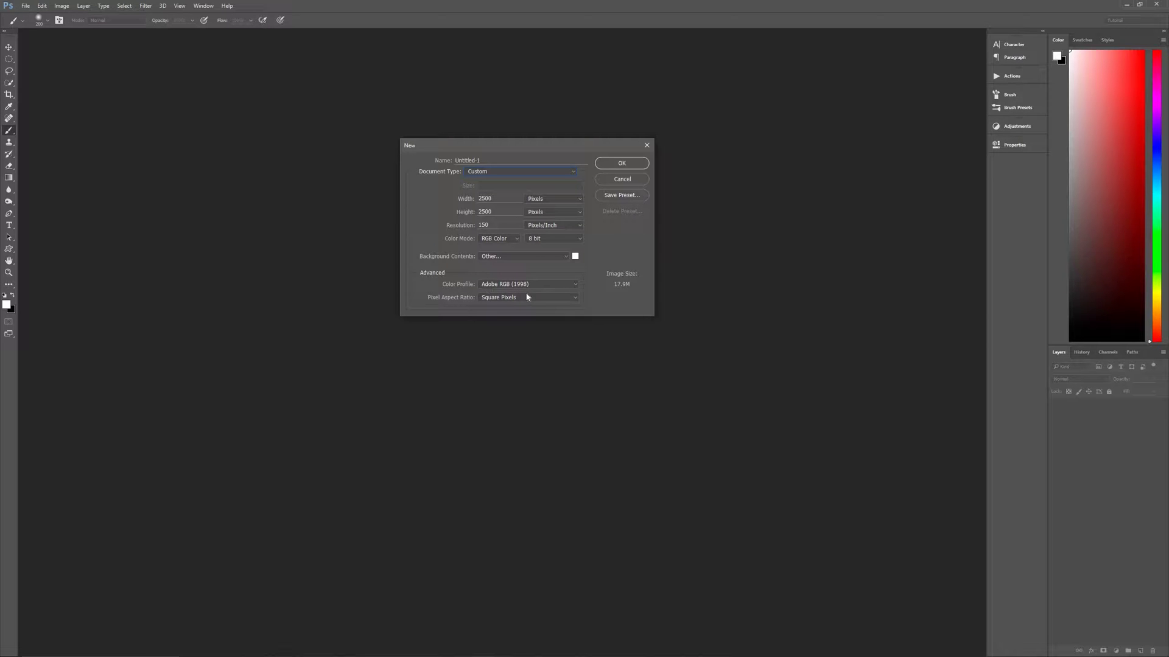
pyautogui.click(620, 163)
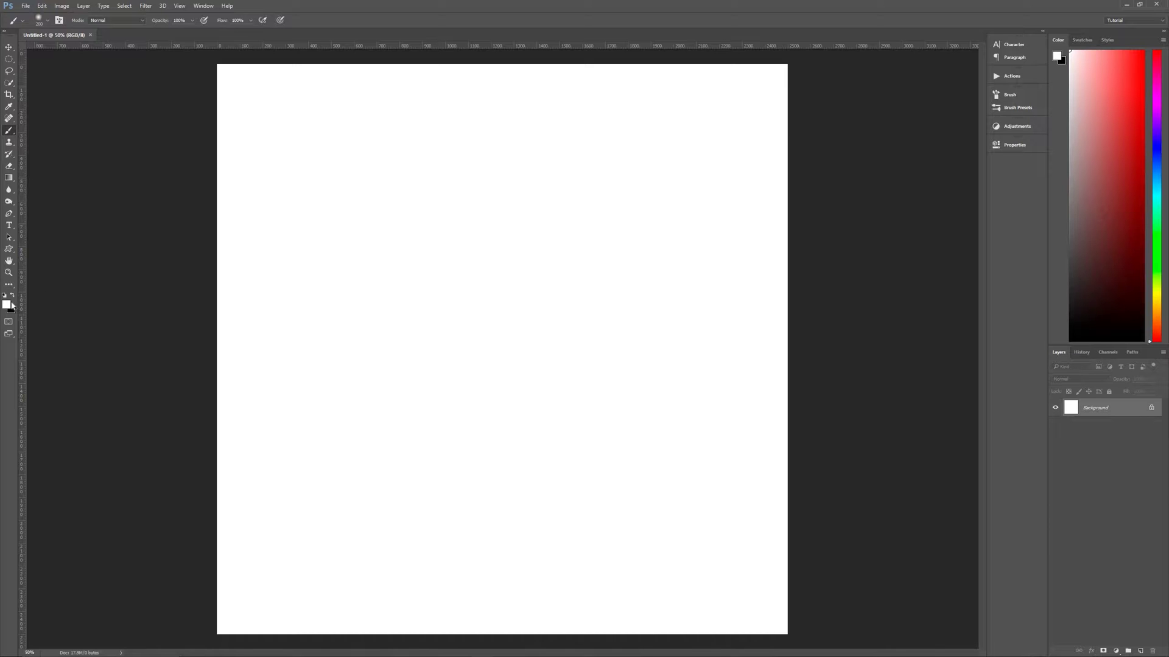
# - Reset the colours to default black and white and set the Soft Round brush size to 40 px
pyautogui.press('d')
pyautogui.click(48, 20)
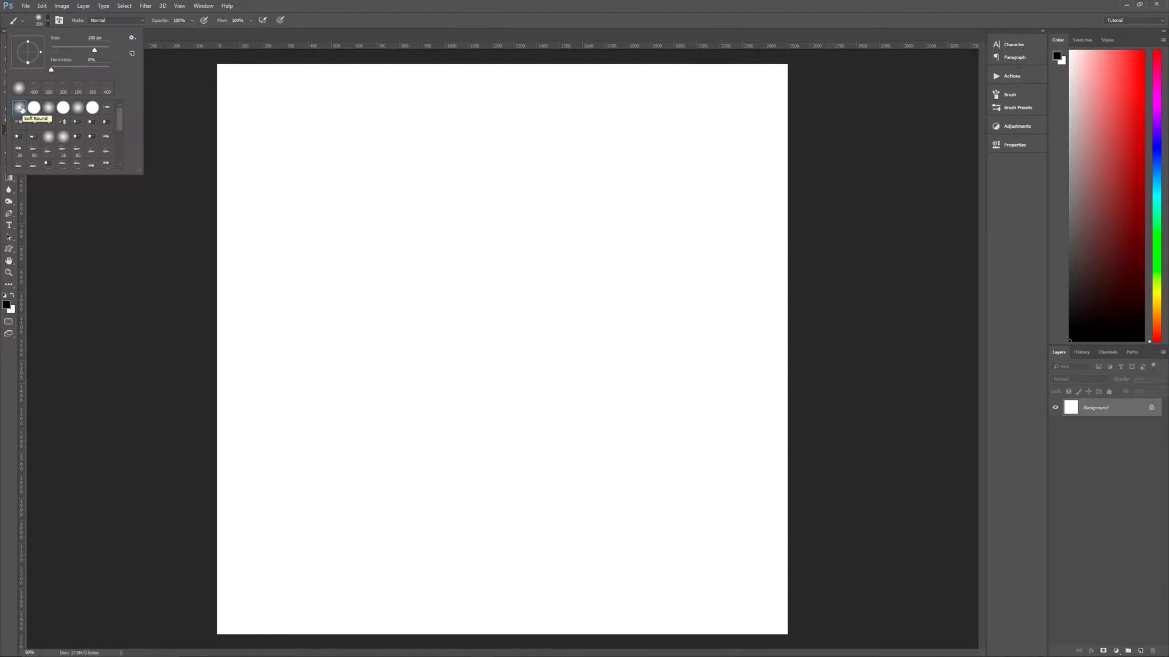
pyautogui.click(38, 20)
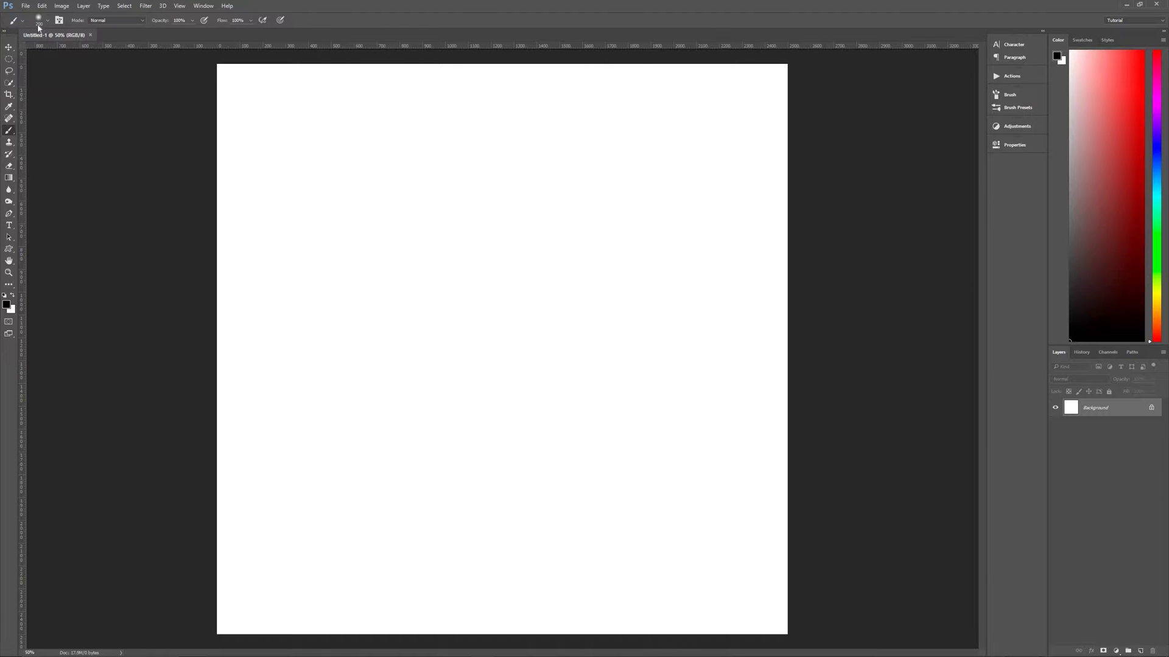
pyautogui.click(41, 22)
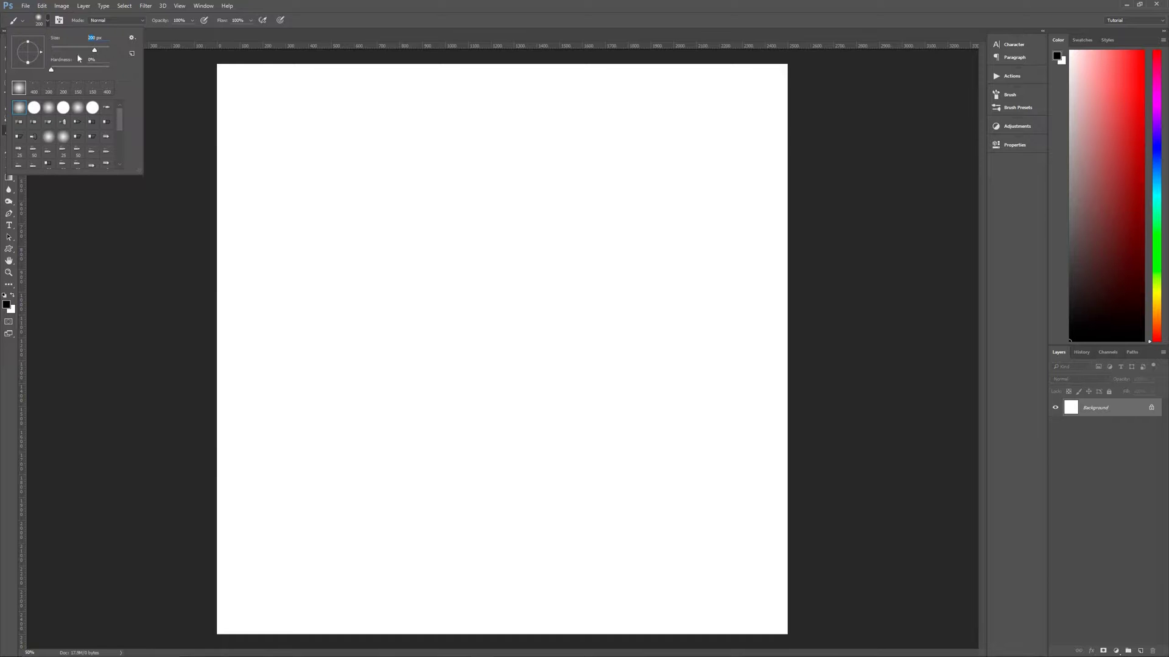
pyautogui.write('40')
pyautogui.press('Return')
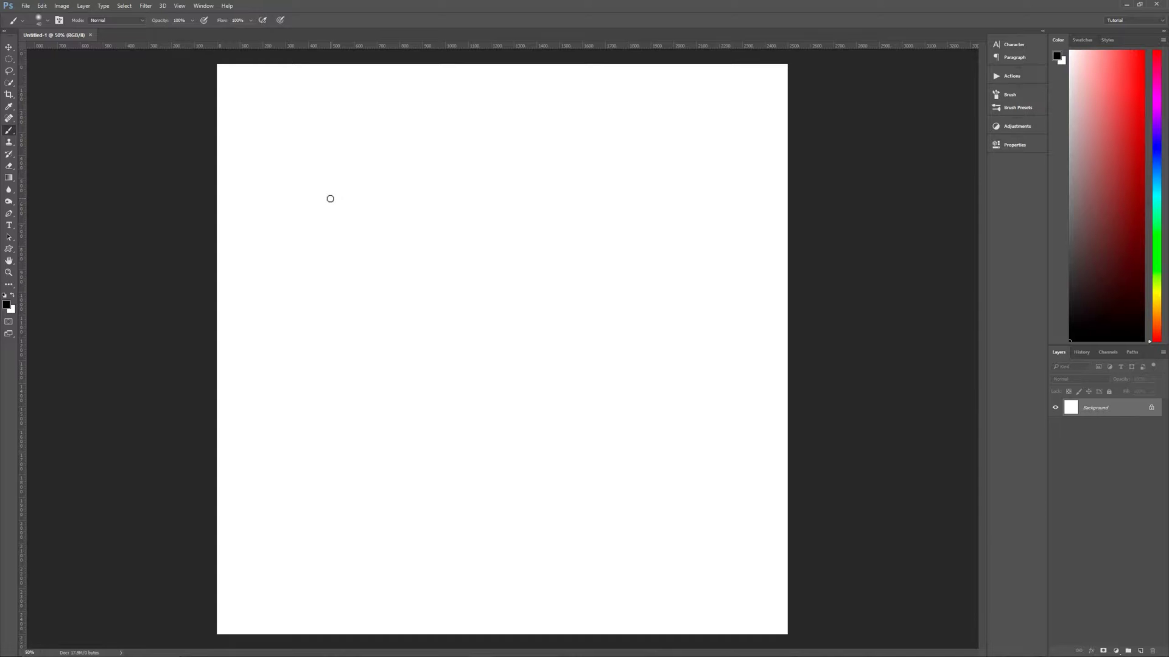
# - Paint ten small black soft dots scattered irregularly across the white canvas
pyautogui.click(293, 132)
pyautogui.click(319, 554)
pyautogui.click(660, 367)
pyautogui.click(459, 295)
pyautogui.click(679, 133)
pyautogui.click(675, 587)
pyautogui.click(574, 253)
pyautogui.click(363, 378)
pyautogui.click(571, 490)
pyautogui.click(434, 141)
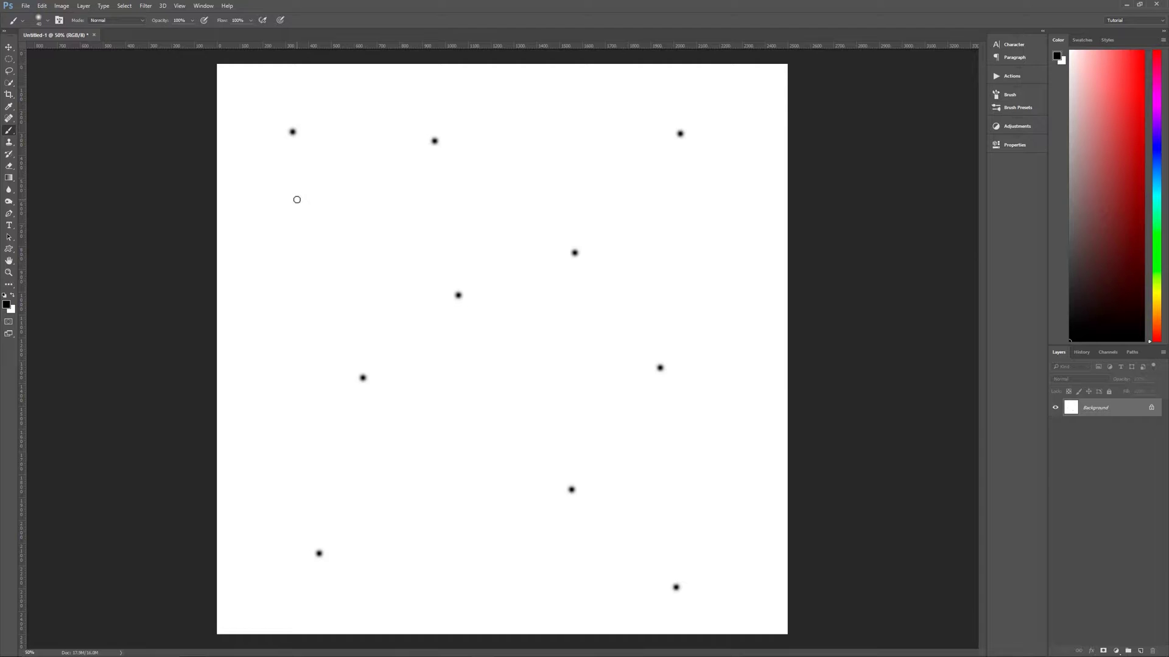
# - Enlarge the brush and paint three medium soft dots in gaps at the upper left, lower middle and centre of the canvas
pyautogui.press(']')
pyautogui.press(']')
pyautogui.press(']')
pyautogui.press(']')
pyautogui.click(304, 258)
pyautogui.click(469, 537)
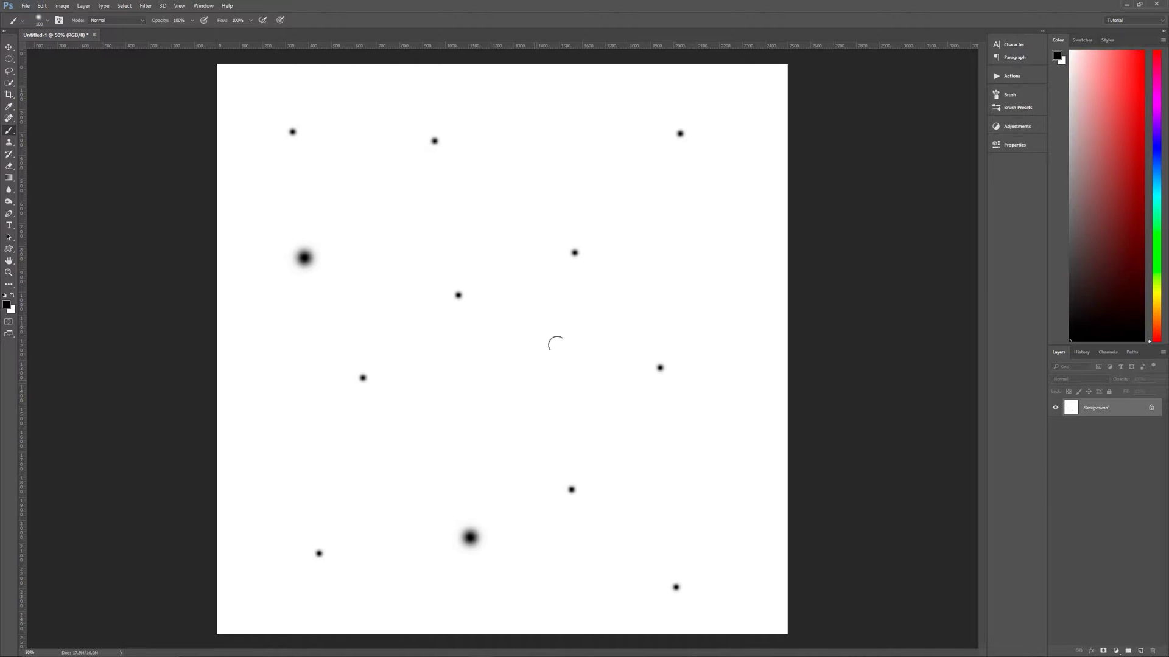
pyautogui.click(559, 340)
# - Enlarge the brush further and paint one large soft dot in the upper right of the canvas
pyautogui.press(']')
pyautogui.press(']')
pyautogui.click(690, 228)
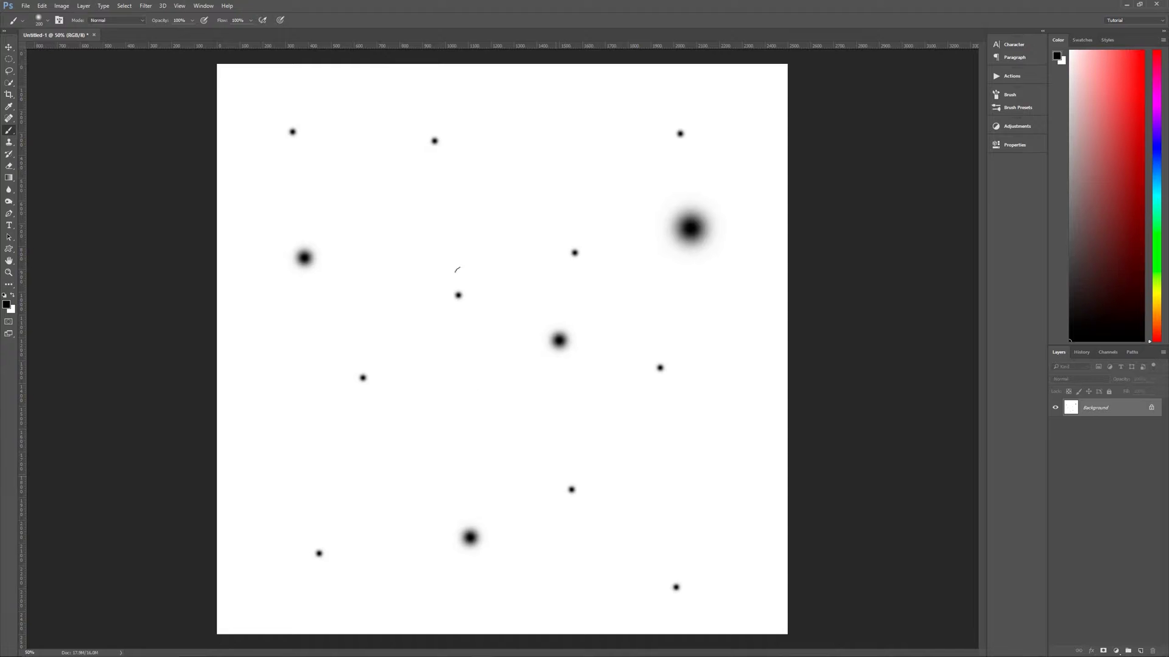
# - Define the whole dotted canvas as a brush preset named StarTEMP and close the document without saving
pyautogui.click(9, 47)
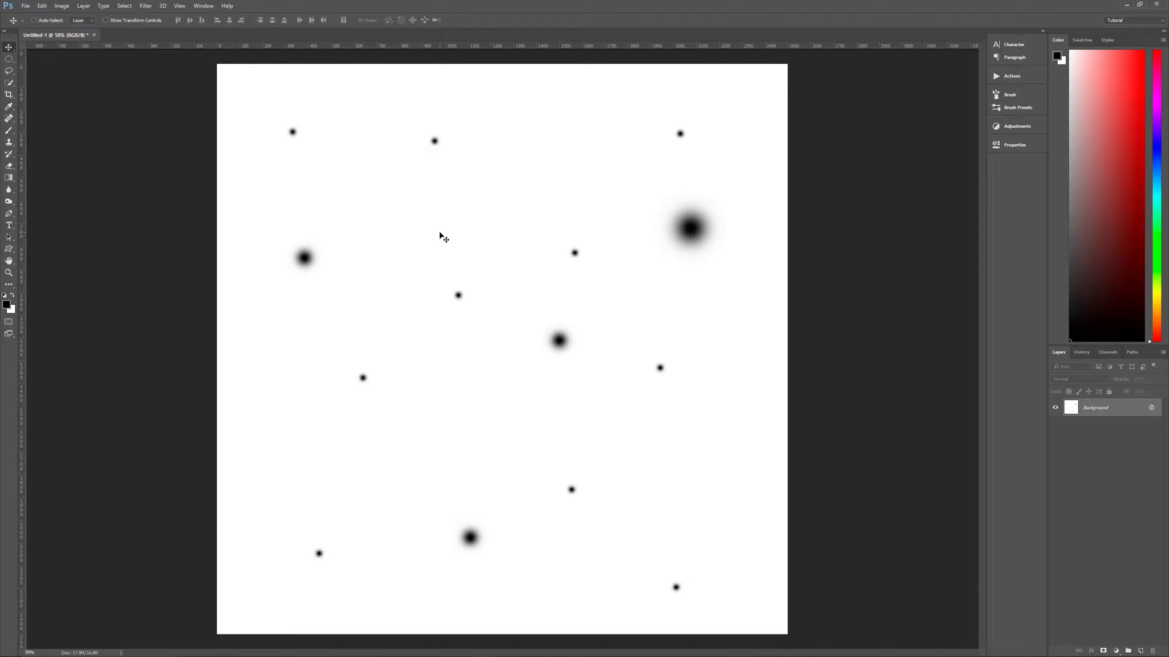
pyautogui.hotkey('ctrl', 'a')
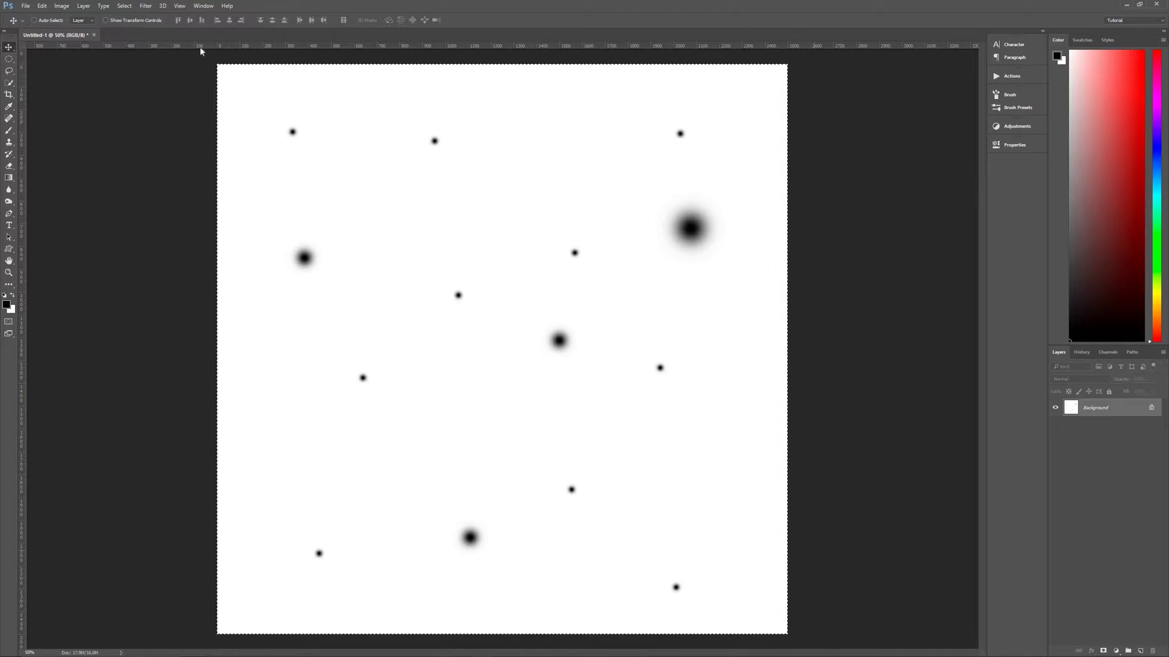
pyautogui.click(42, 6)
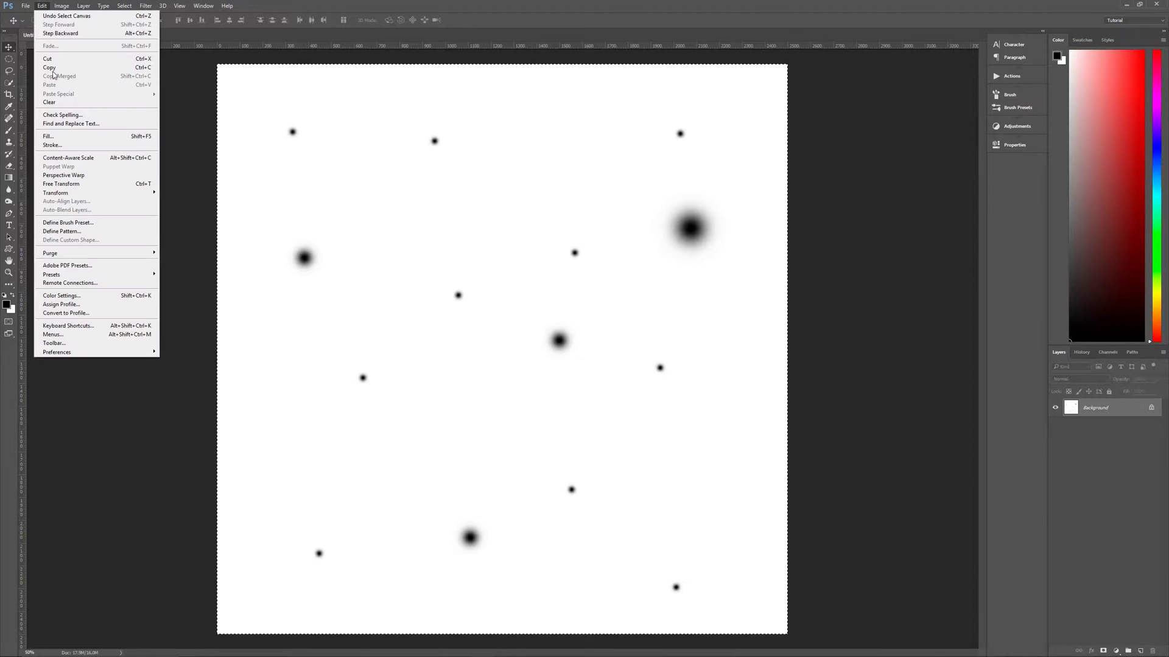
pyautogui.click(91, 224)
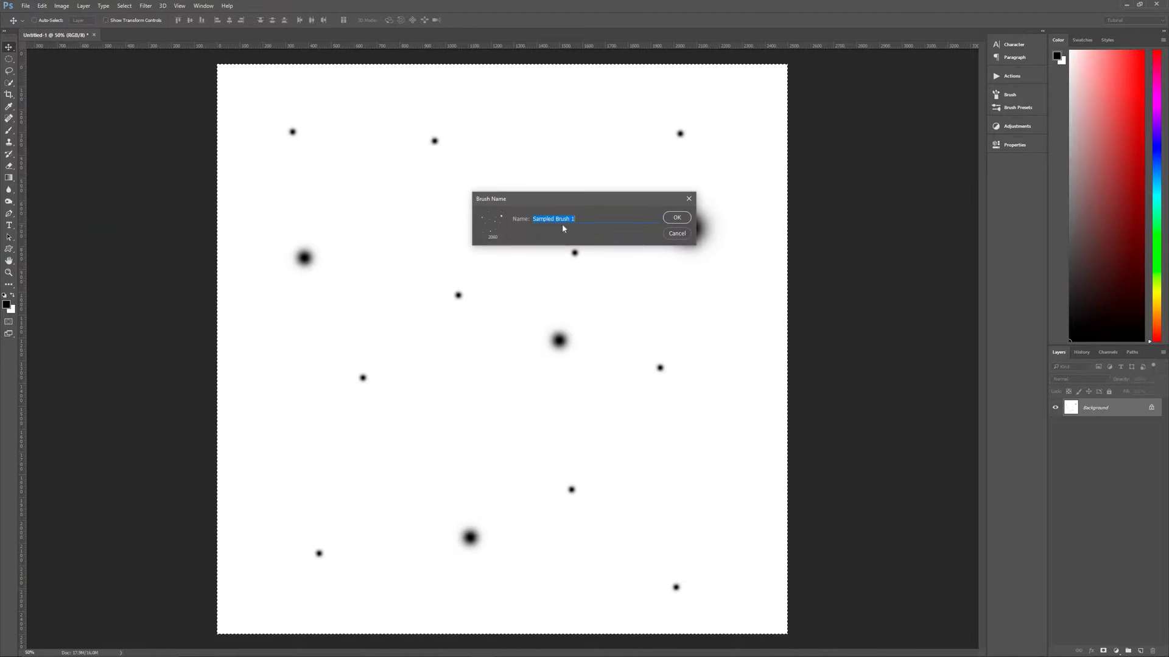
pyautogui.write('Sta')
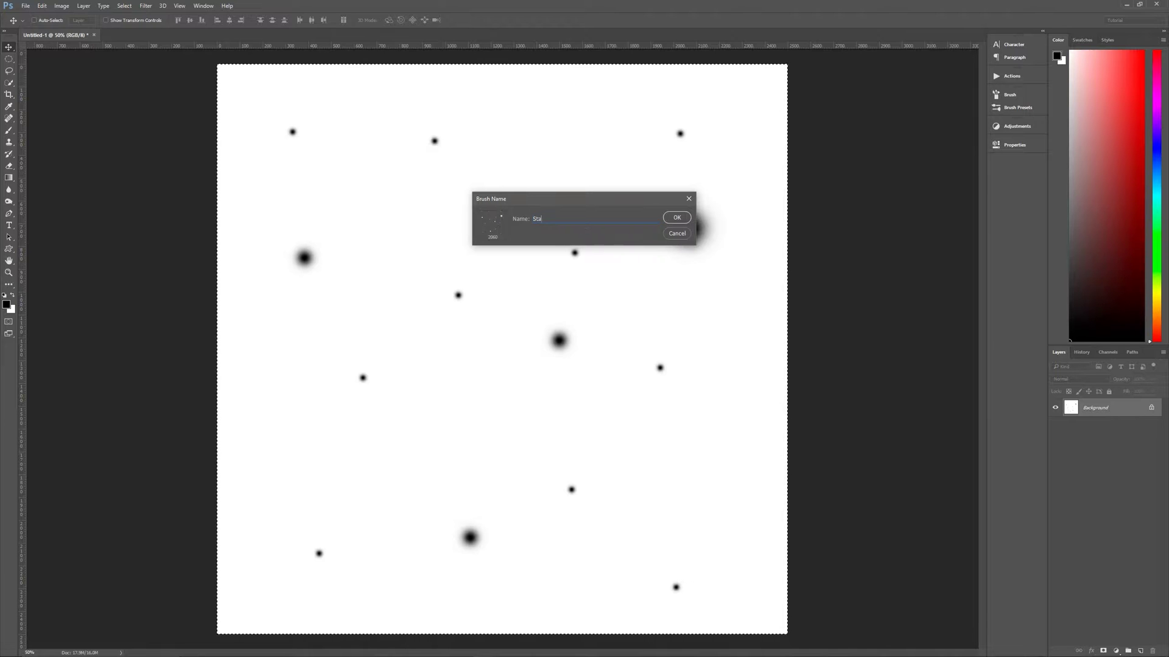
pyautogui.write('rTEMP')
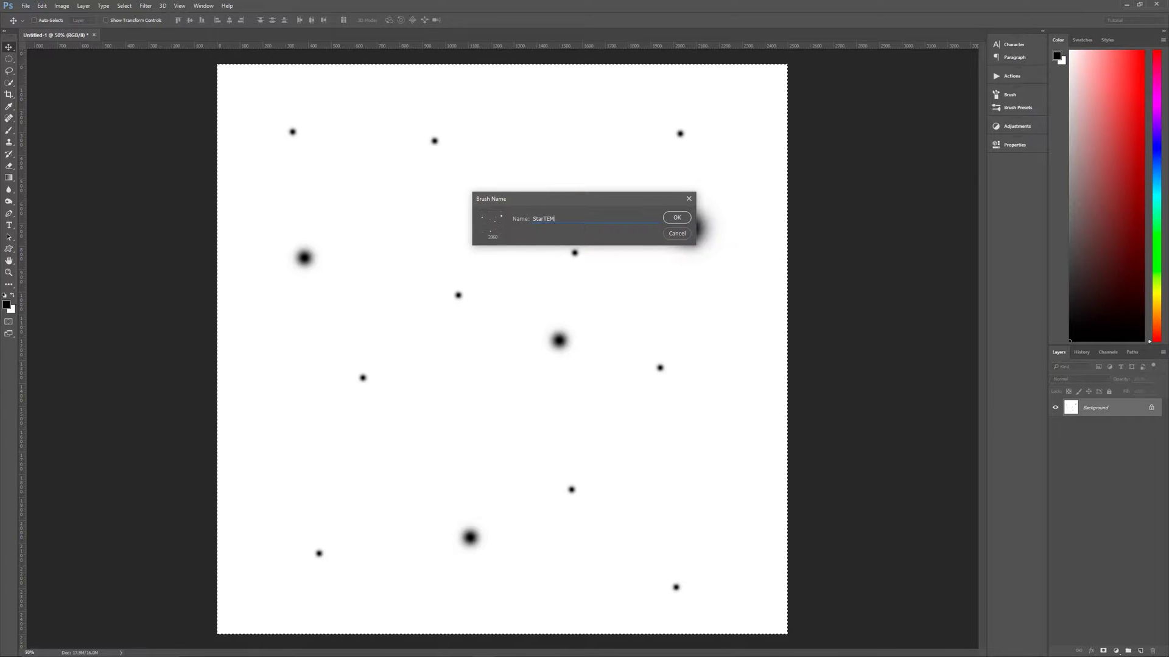
pyautogui.click(678, 219)
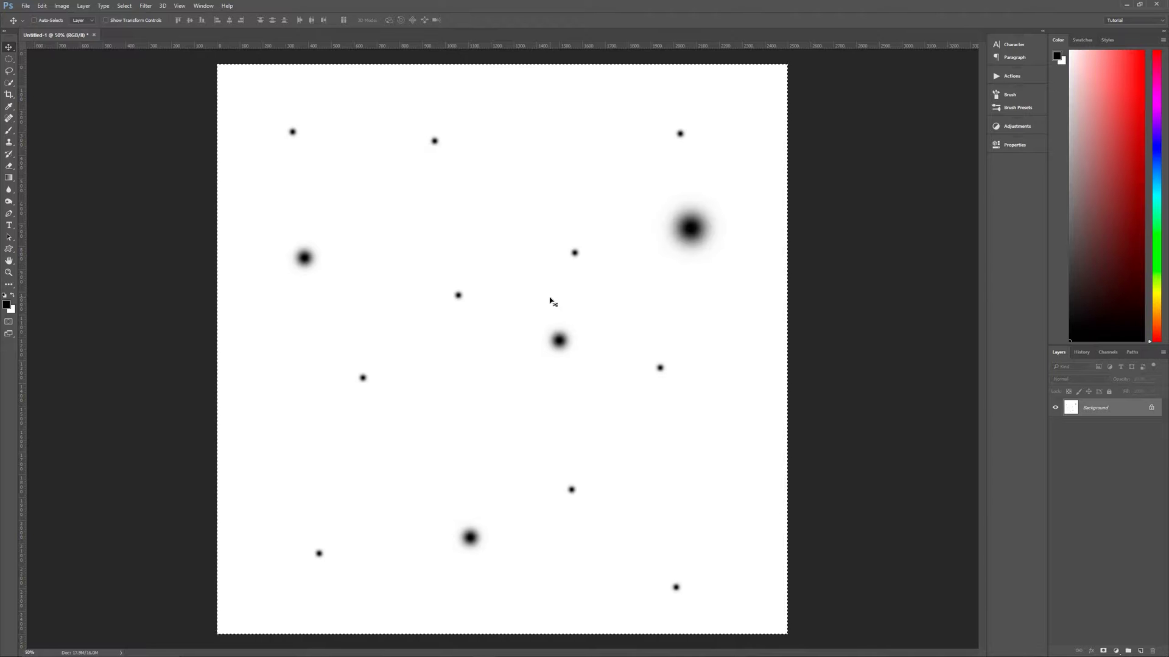
pyautogui.click(94, 35)
pyautogui.click(599, 246)
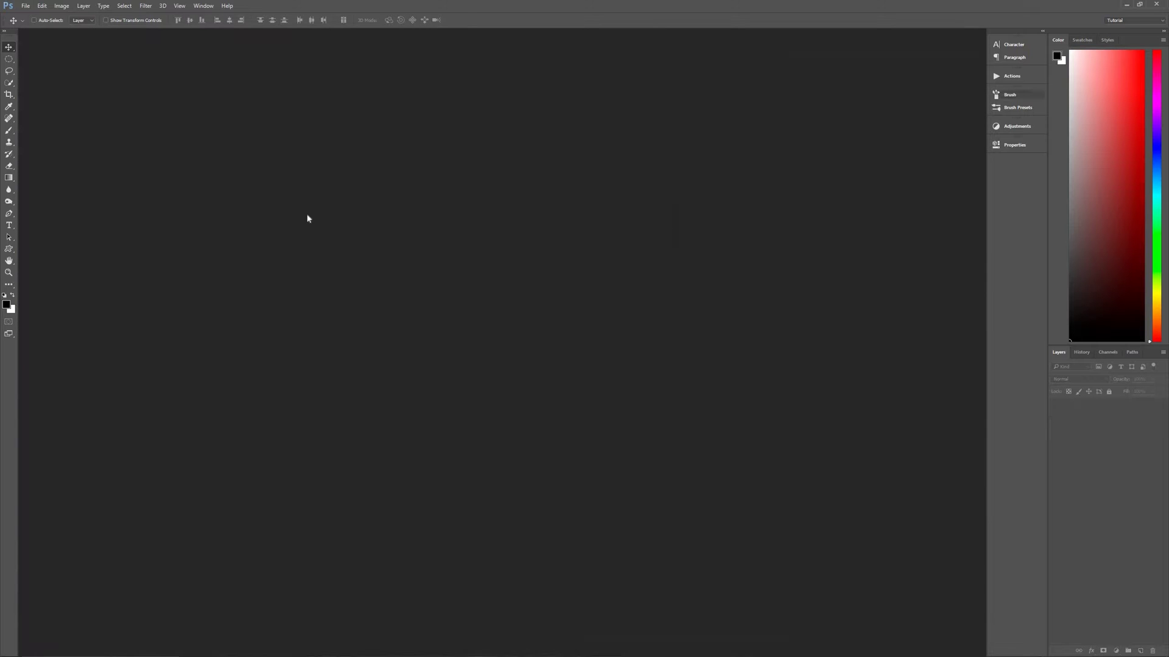
# - Activate the Brush tool and check the StarTEMP brush in the brush presets
pyautogui.click(9, 131)
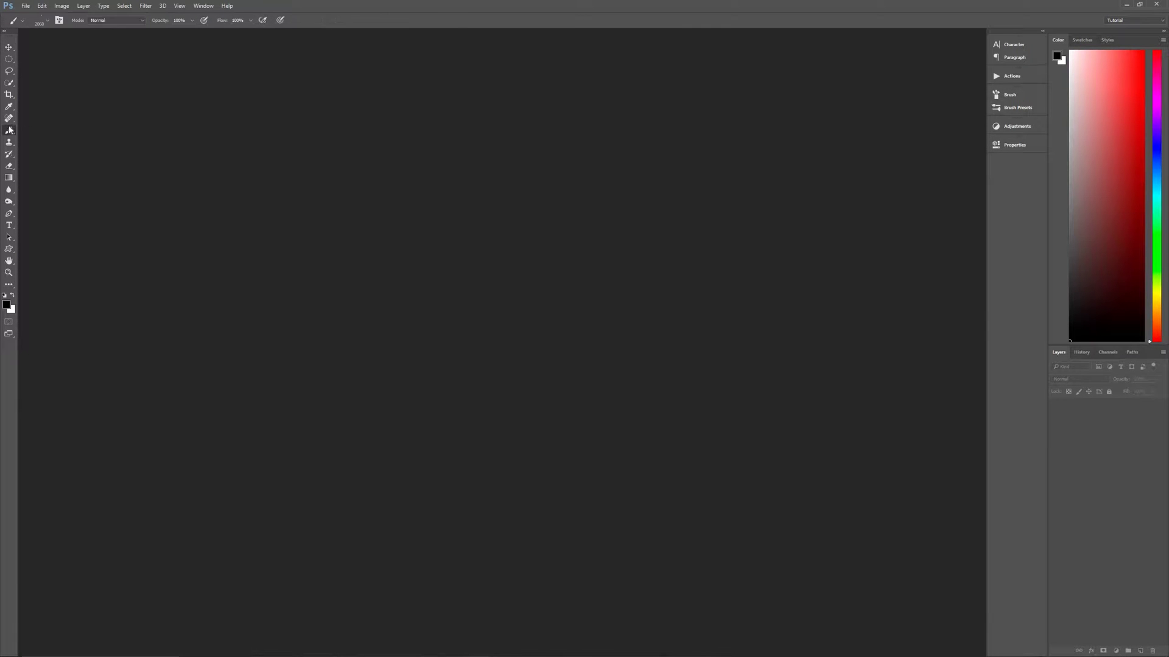
pyautogui.click(1010, 96)
pyautogui.click(1010, 108)
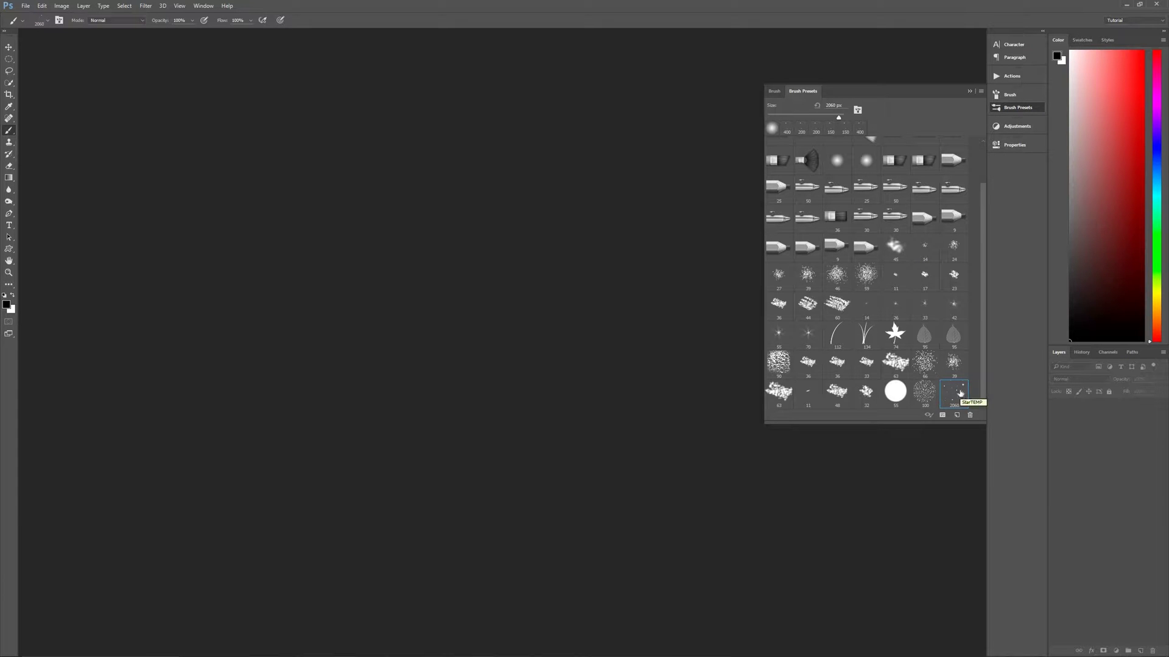
pyautogui.click(1019, 108)
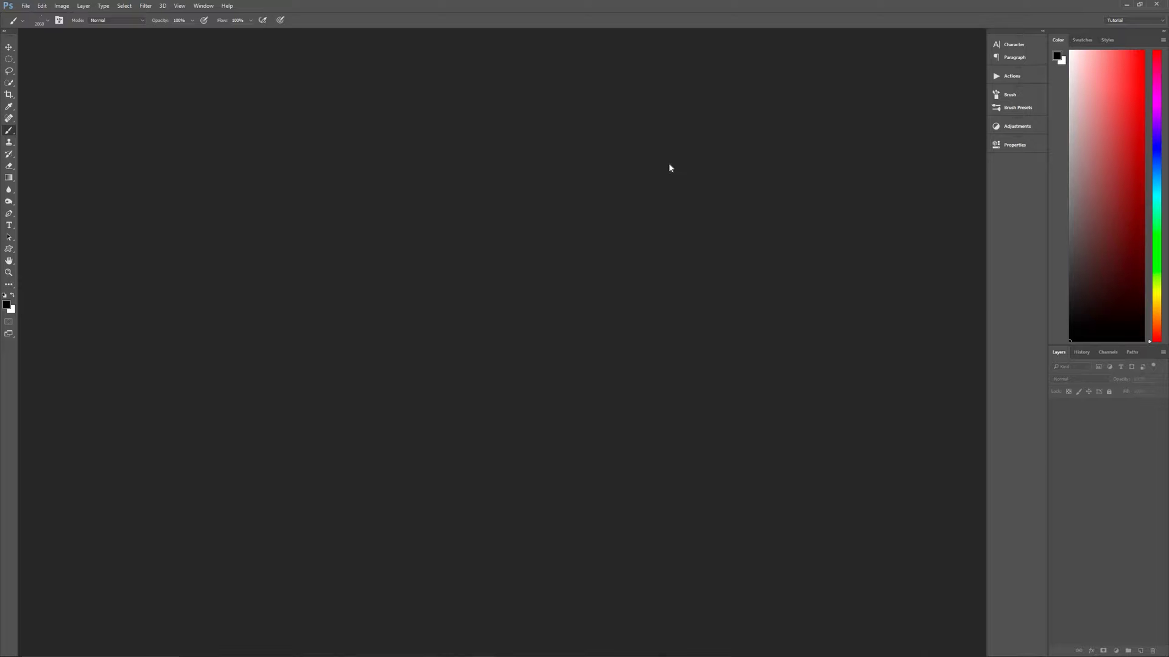
# - Create a new document named Starfield from the Tutorial 3840 X 2160 preset with a black (000000) background
pyautogui.hotkey('ctrl', 'n')
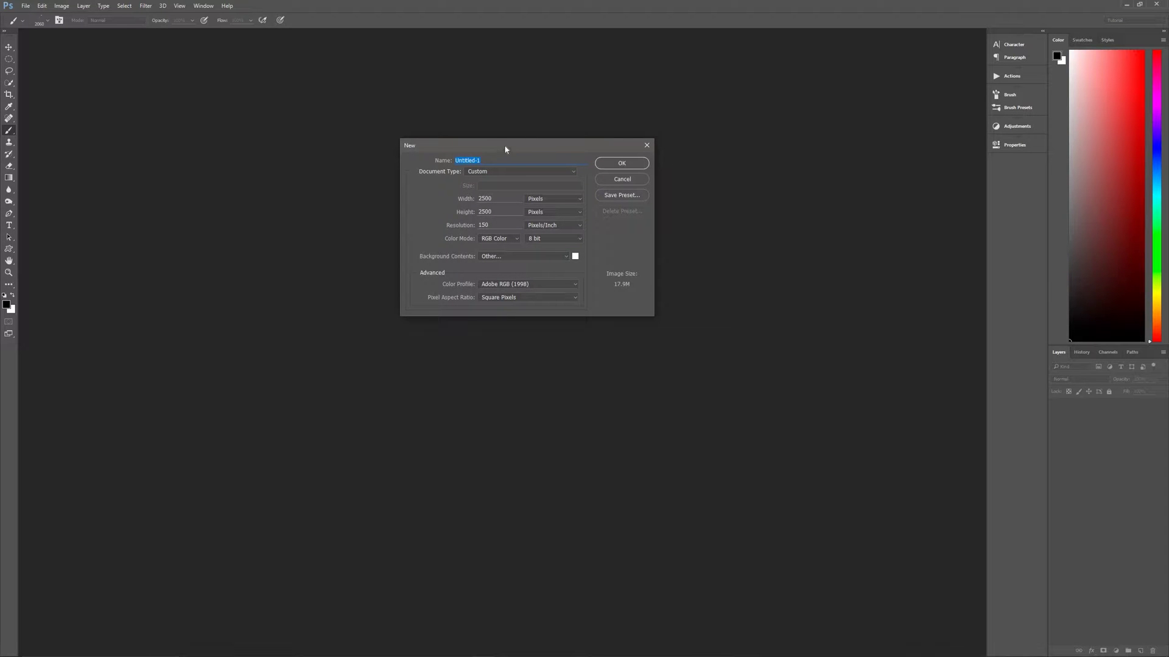
pyautogui.write('Starfield')
pyautogui.click(503, 172)
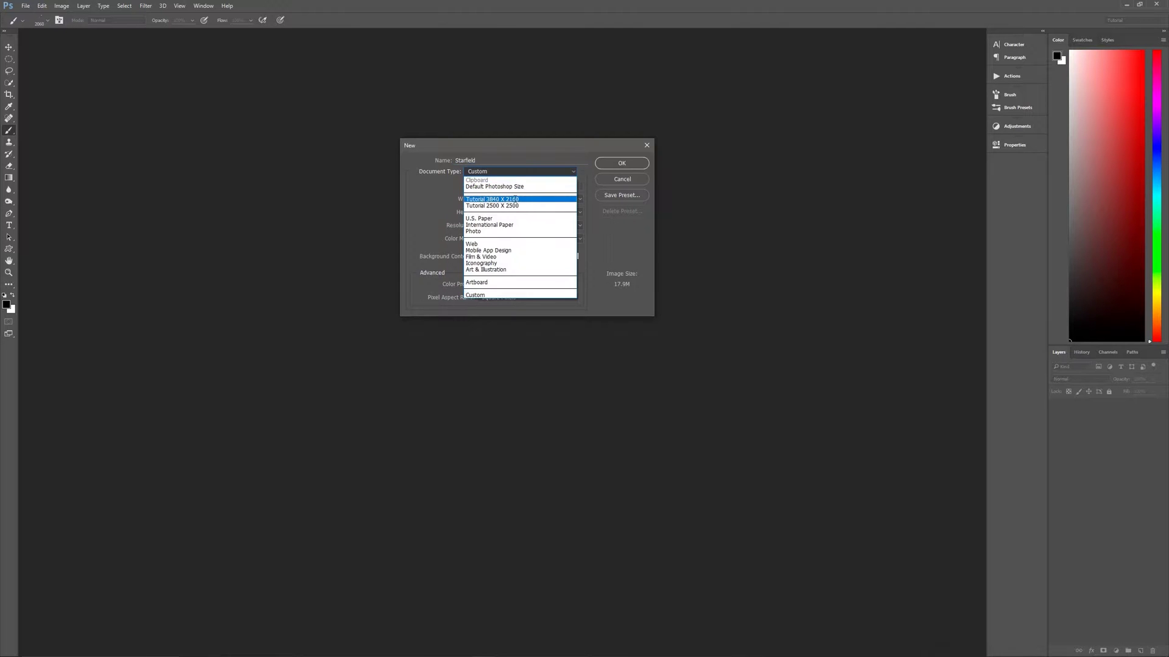
pyautogui.click(515, 200)
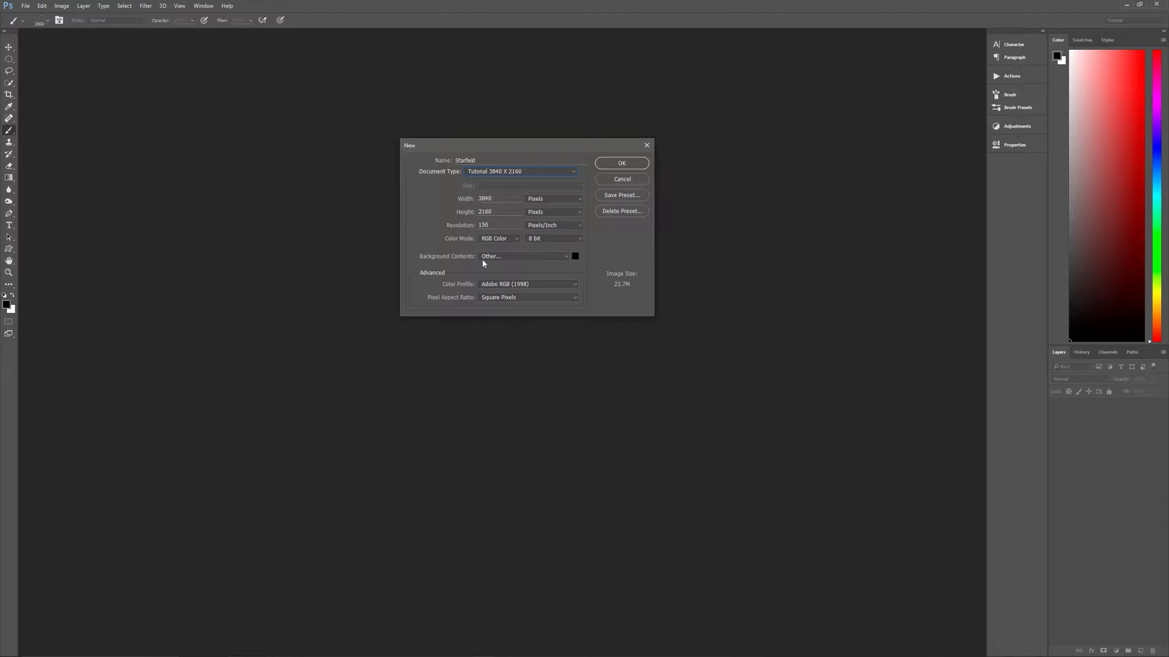
pyautogui.click(575, 257)
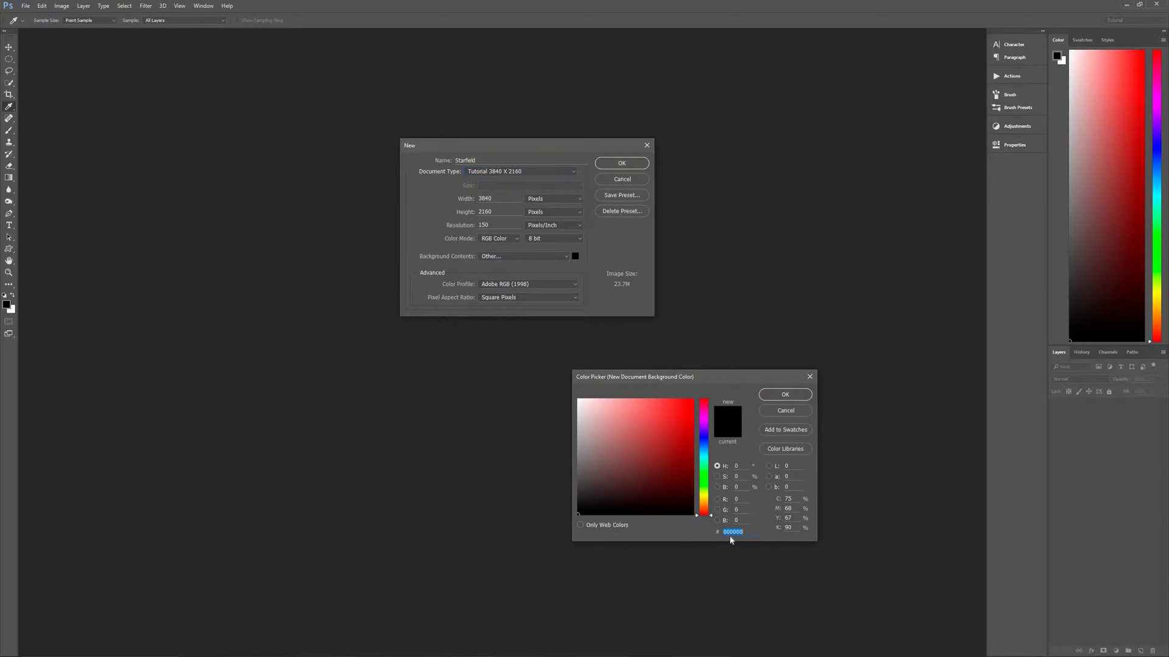
pyautogui.click(784, 394)
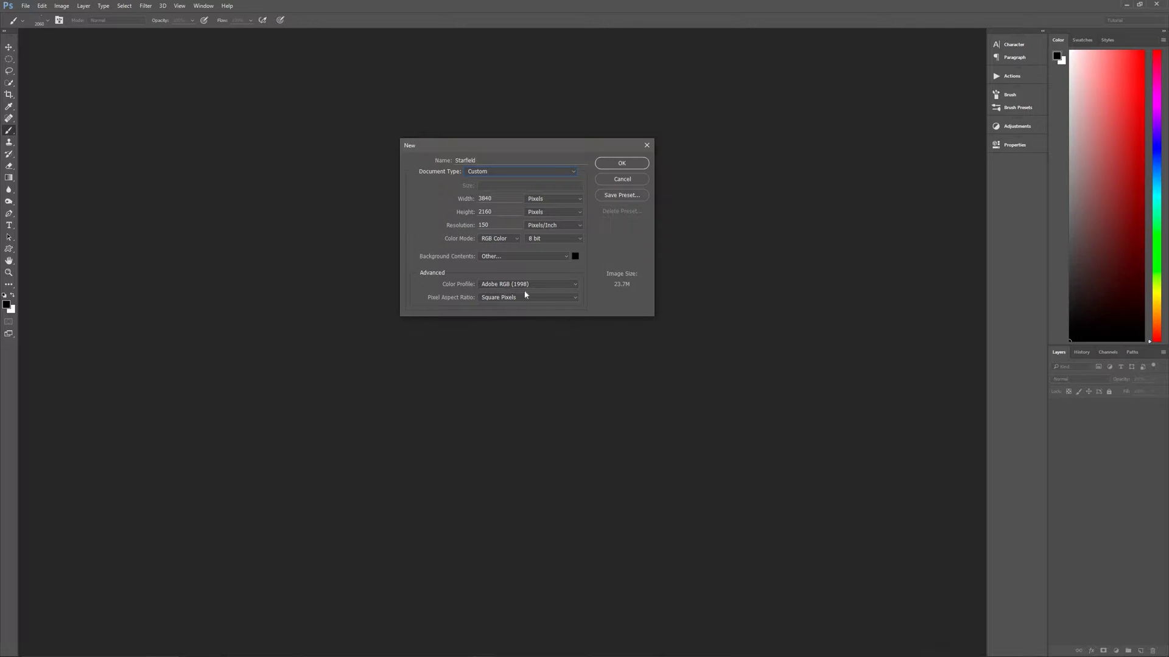
pyautogui.click(632, 165)
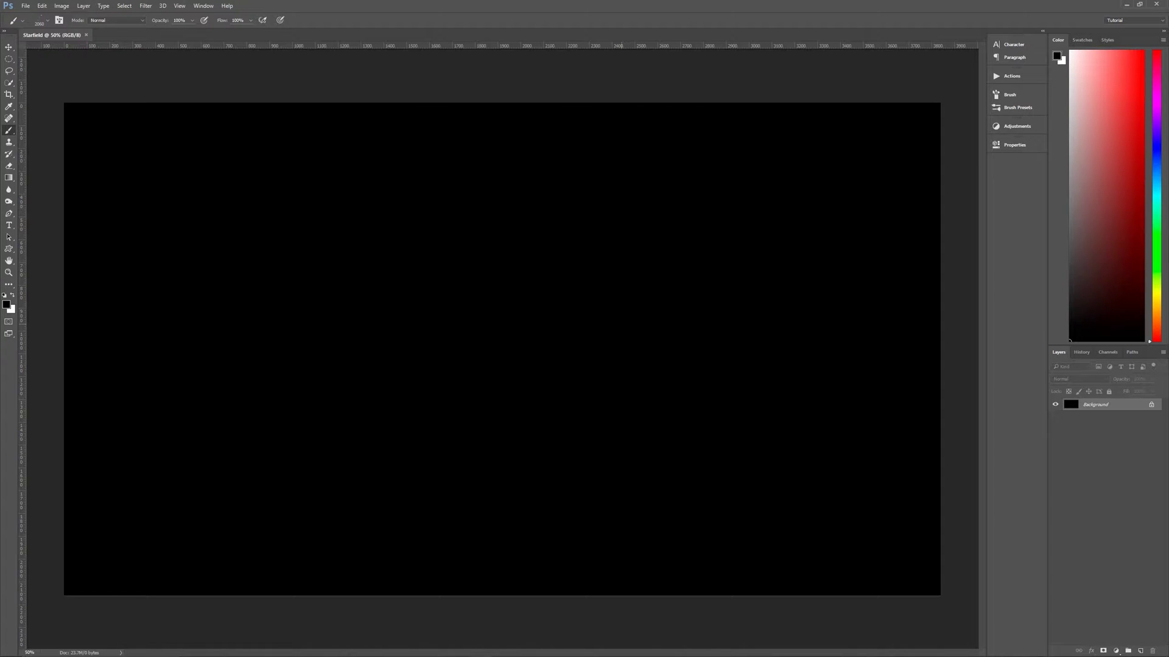
# - Unlock the background layer and rename it Black
pyautogui.press('v')
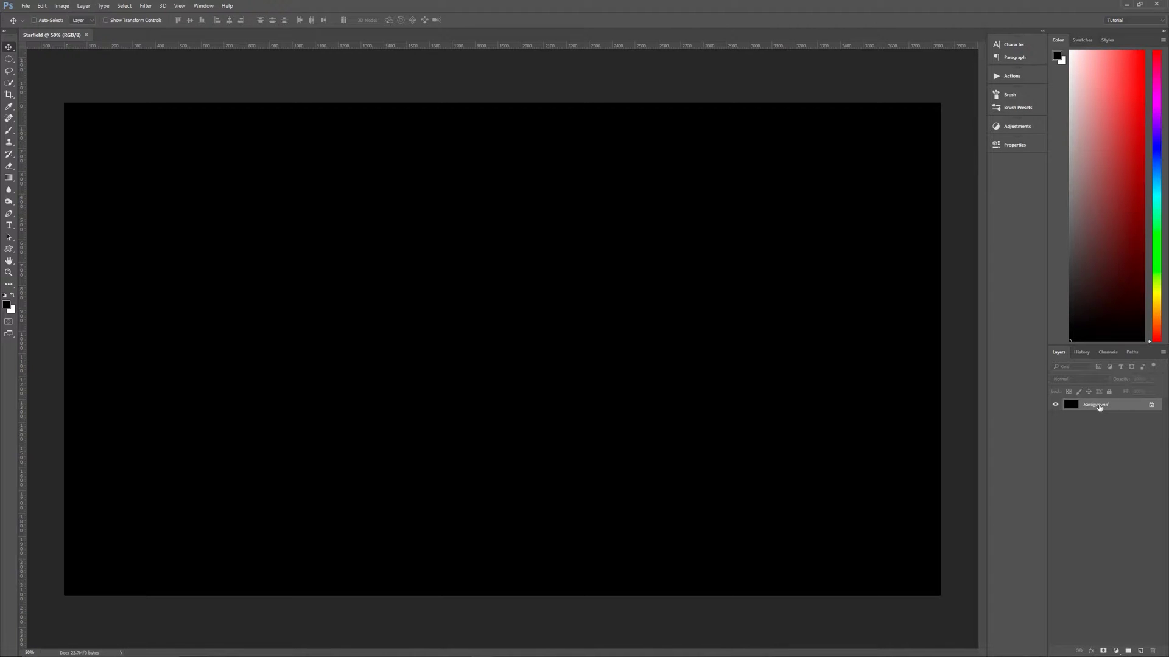
pyautogui.click(1151, 407)
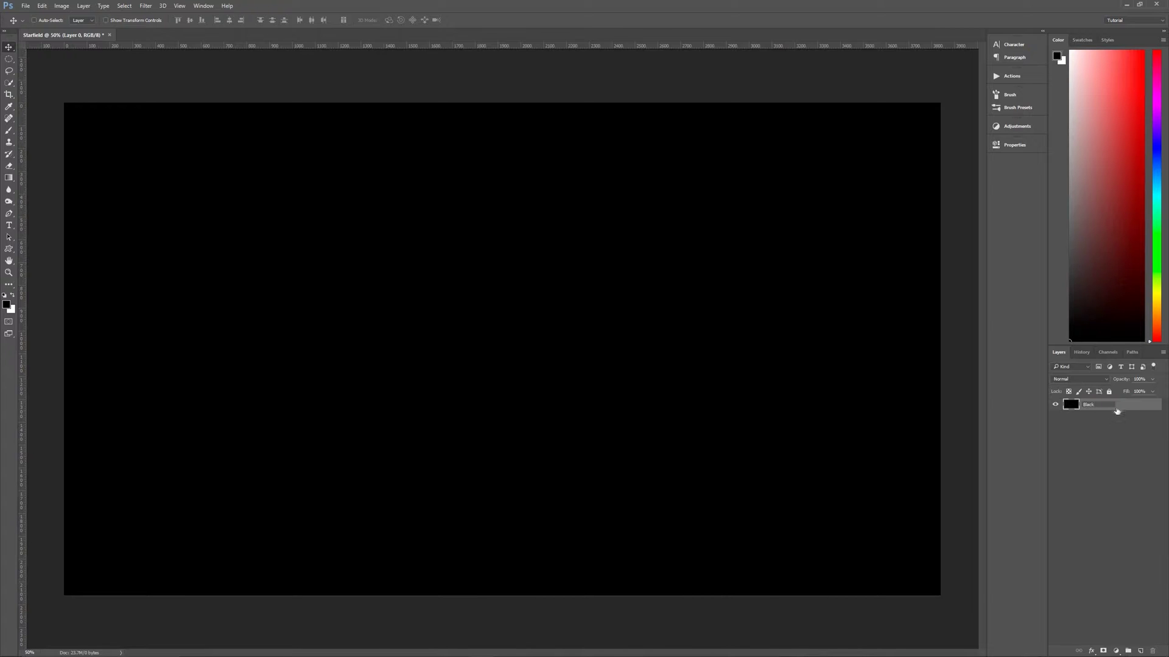
pyautogui.press('Return')
# - Add a new layer above the Black layer and name it Small Stars
pyautogui.click(1139, 650)
pyautogui.doubleClick(1089, 404)
pyautogui.write('Small Stars')
pyautogui.press('Return')
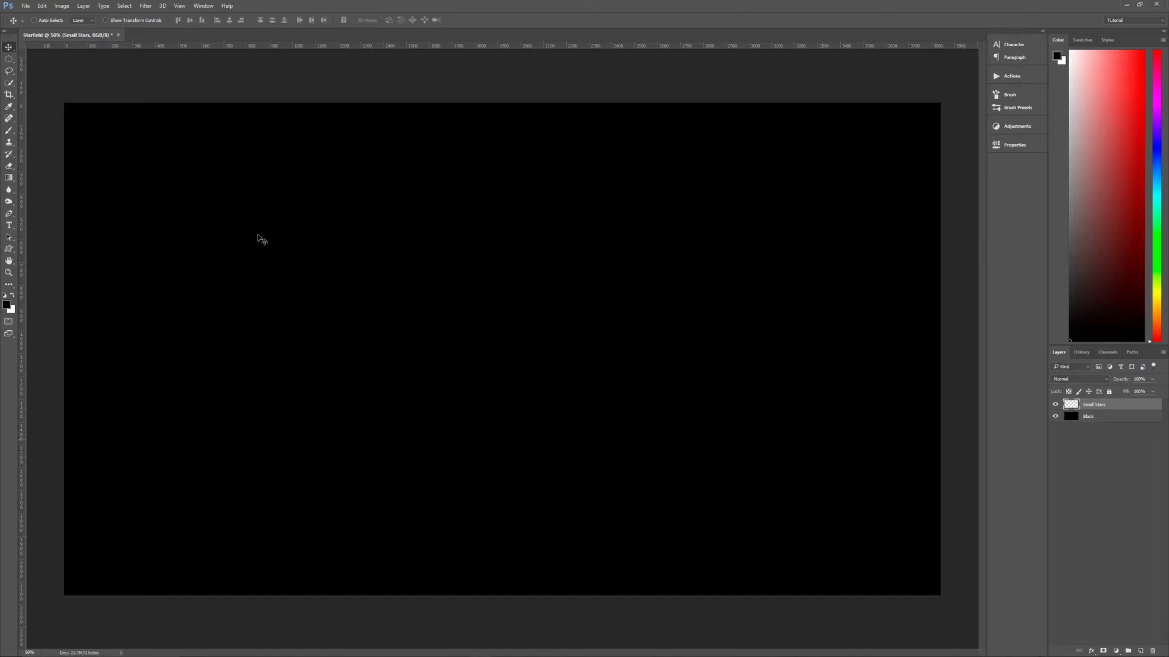
# - Set white as the foreground color and activate the Brush tool
pyautogui.click(14, 298)
pyautogui.click(13, 298)
pyautogui.click(13, 297)
pyautogui.click(13, 298)
pyautogui.press('x')
pyautogui.press('b')
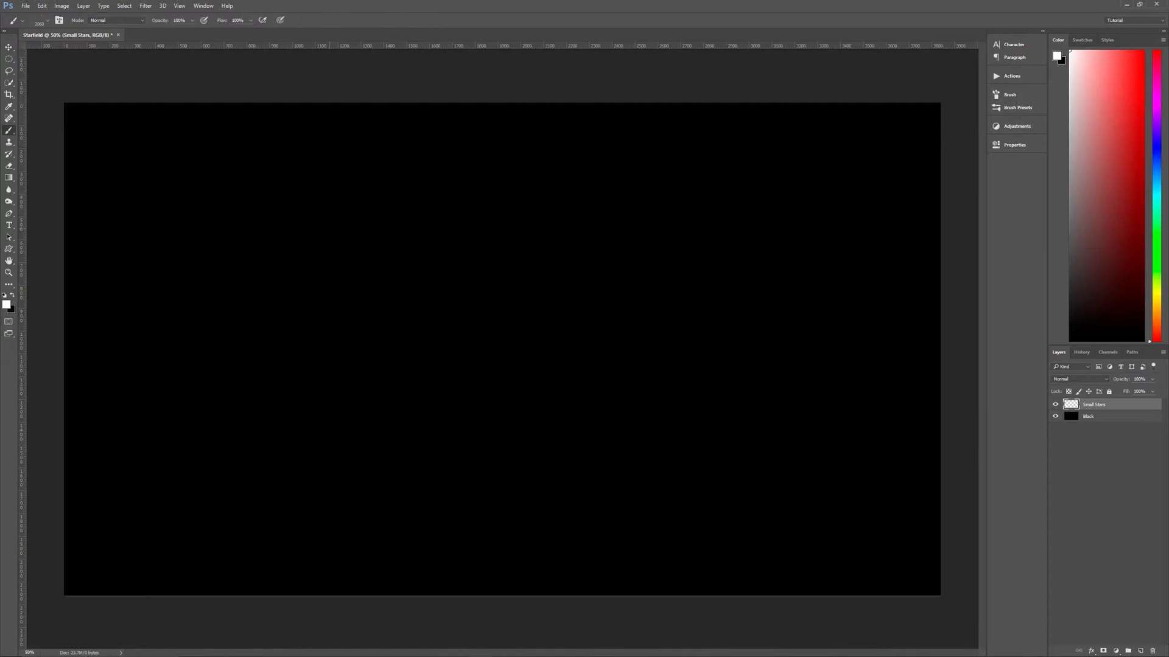
# - Check that the StarTEMP brush is selected and set its size to 200 px
pyautogui.click(1021, 108)
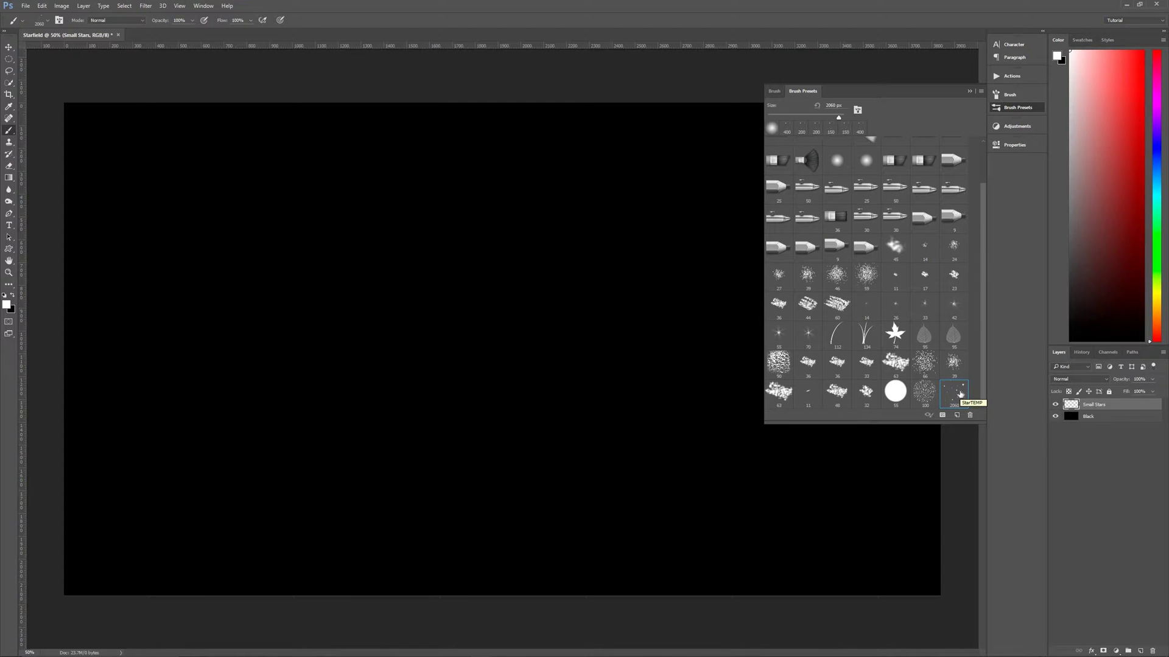
pyautogui.click(1018, 108)
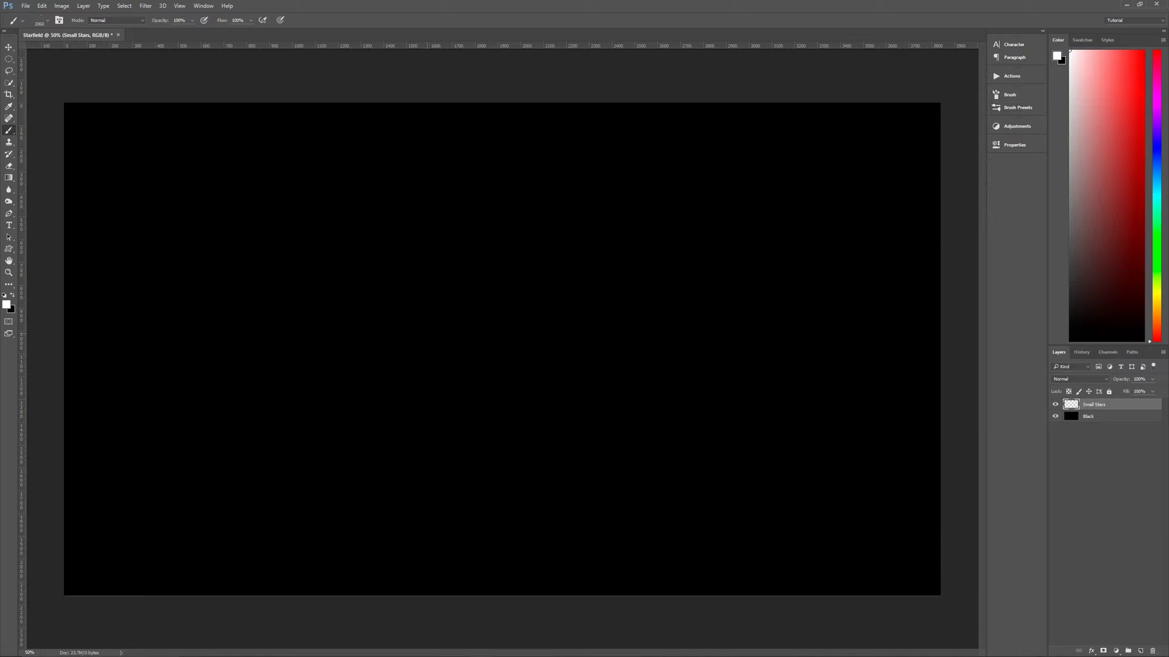
pyautogui.click(49, 23)
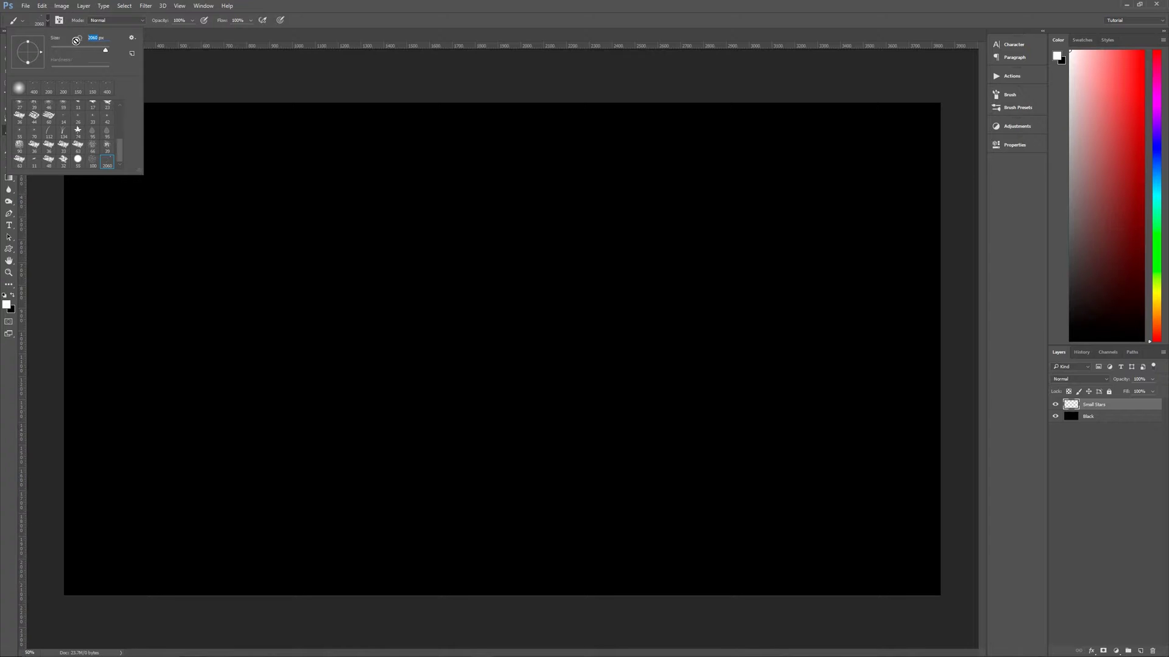
pyautogui.write('200')
pyautogui.press('Return')
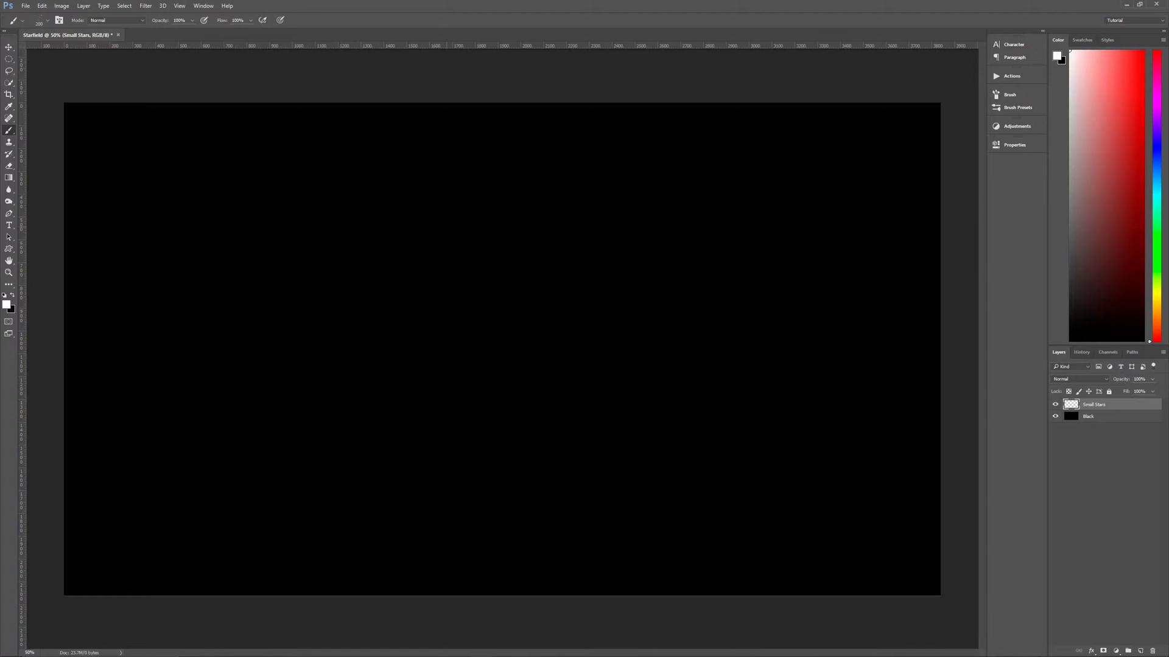
# - Enable Shape Dynamics for the brush with size, angle and roundness jitter at 100%, and turn on Scattering for both axes
pyautogui.click(1018, 109)
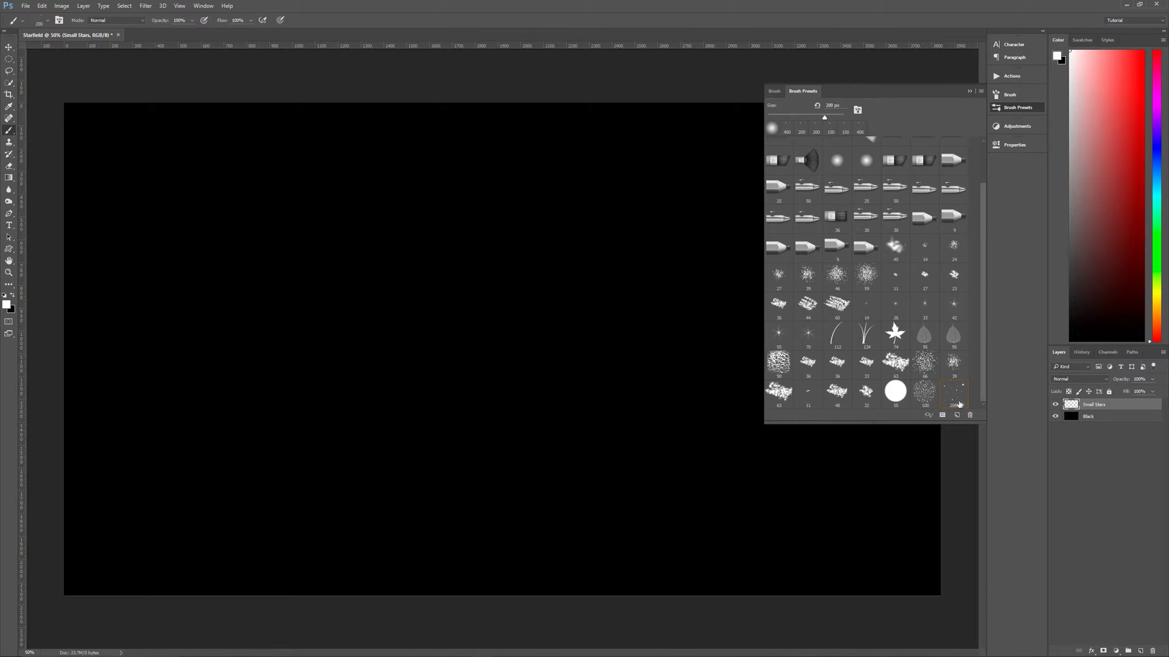
pyautogui.click(1010, 95)
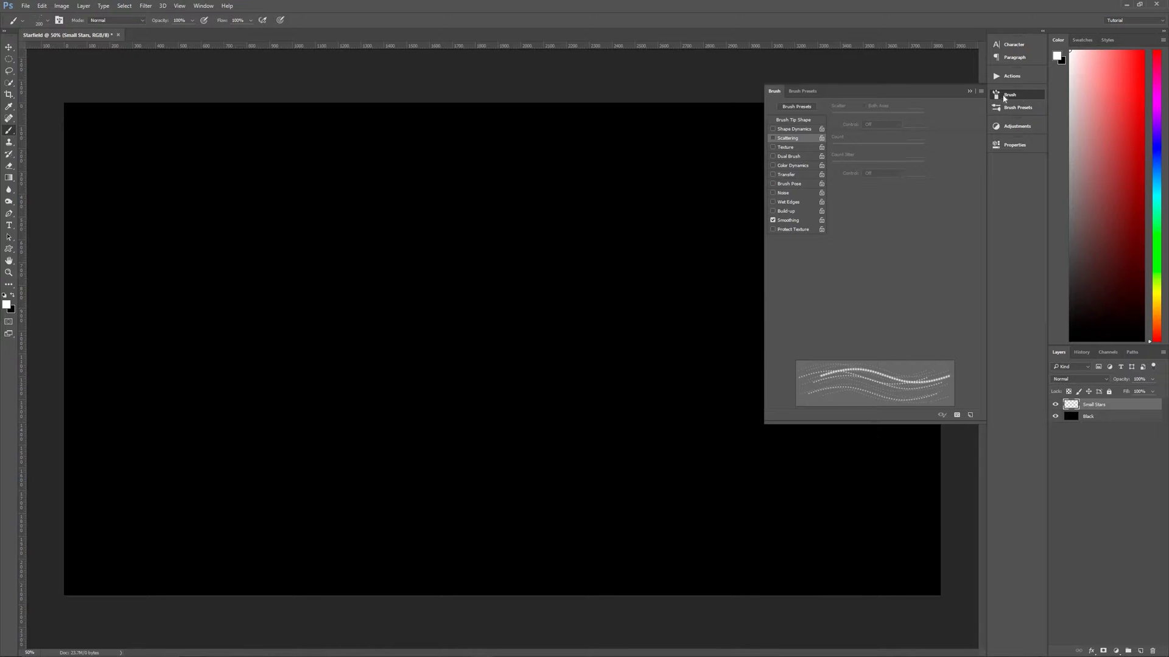
pyautogui.click(793, 130)
pyautogui.click(794, 131)
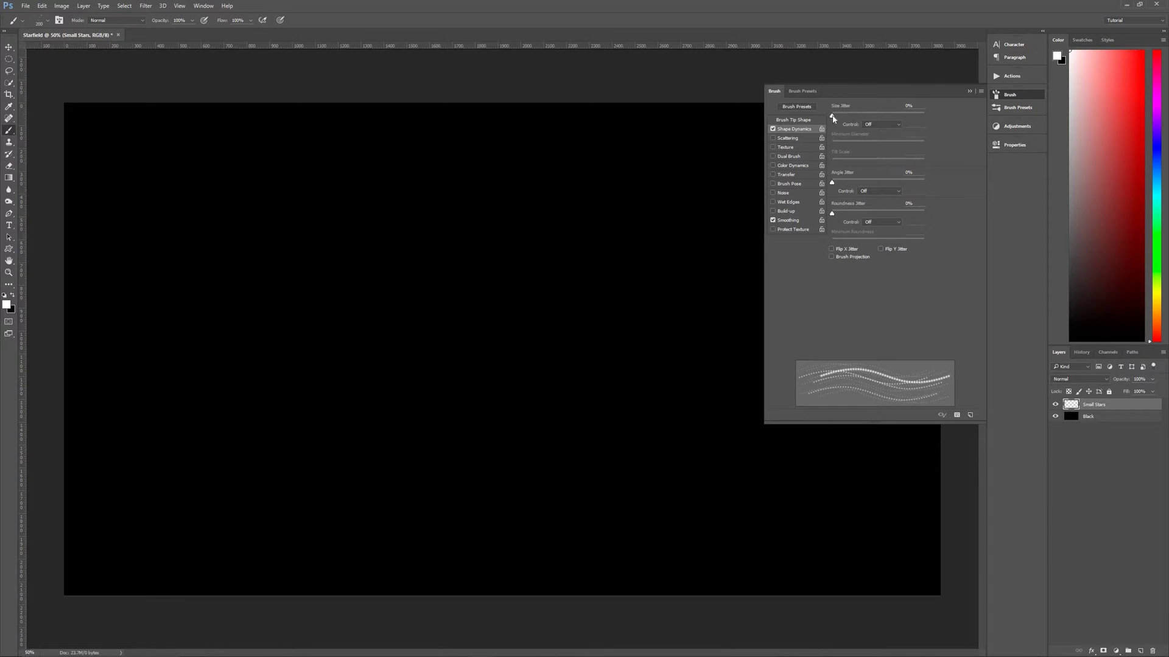
pyautogui.moveTo(945, 112); pyautogui.dragTo(945, 113)
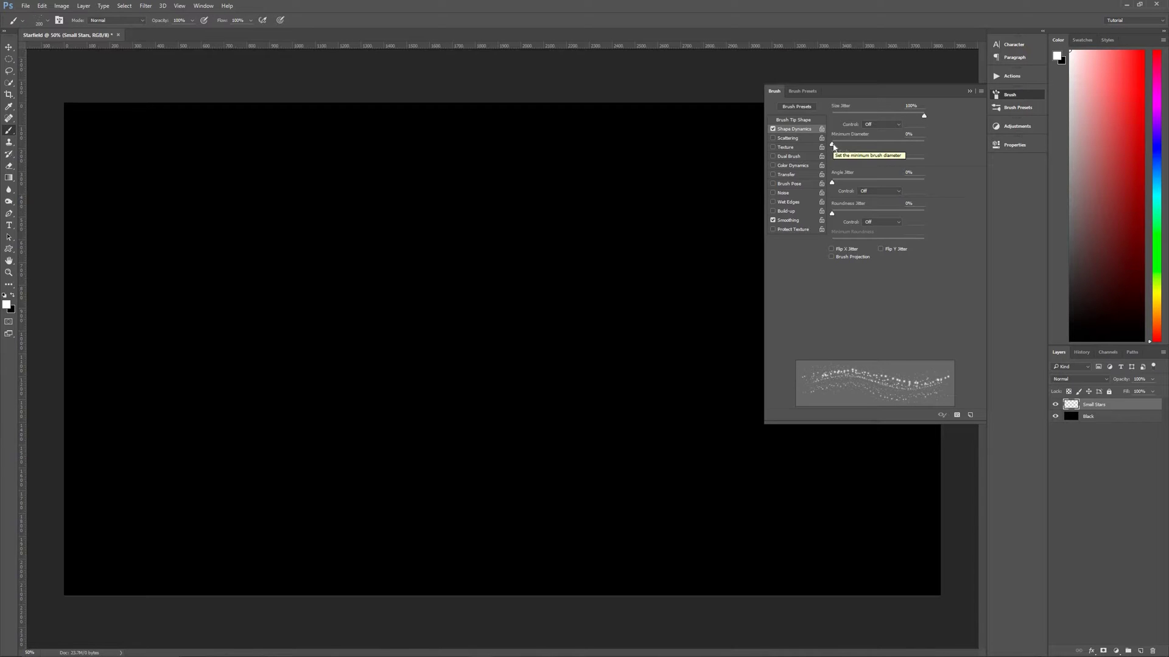
pyautogui.moveTo(832, 183)
pyautogui.mouseDown()
pyautogui.moveTo(860, 216)
pyautogui.moveTo(925, 213)
pyautogui.mouseUp()
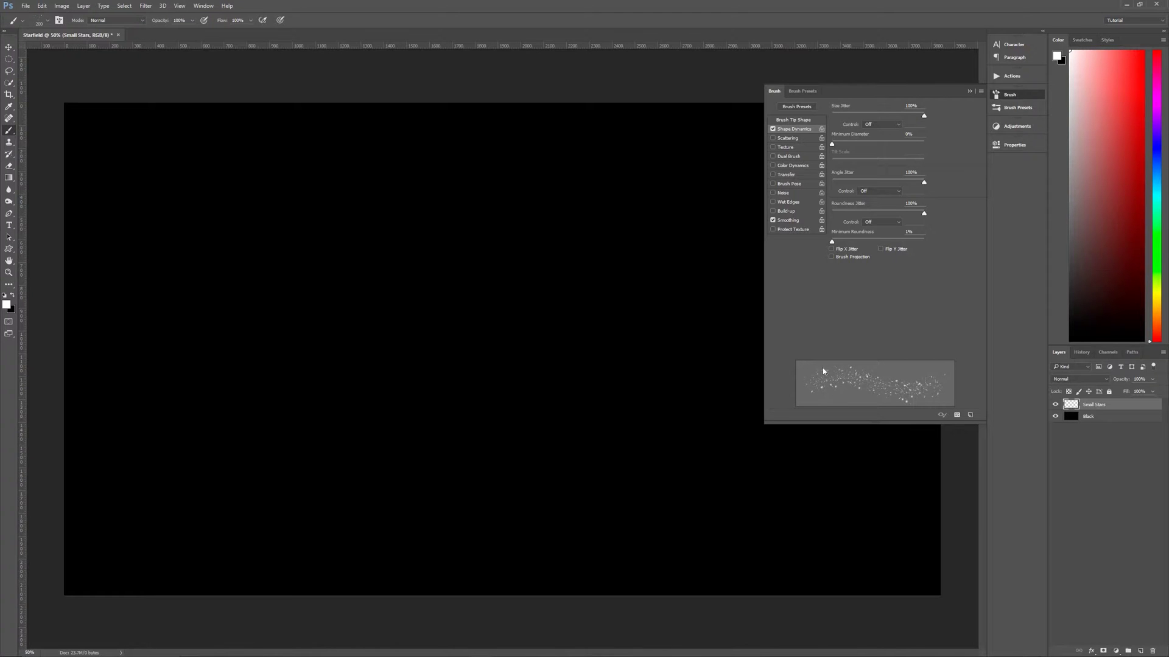
pyautogui.click(792, 139)
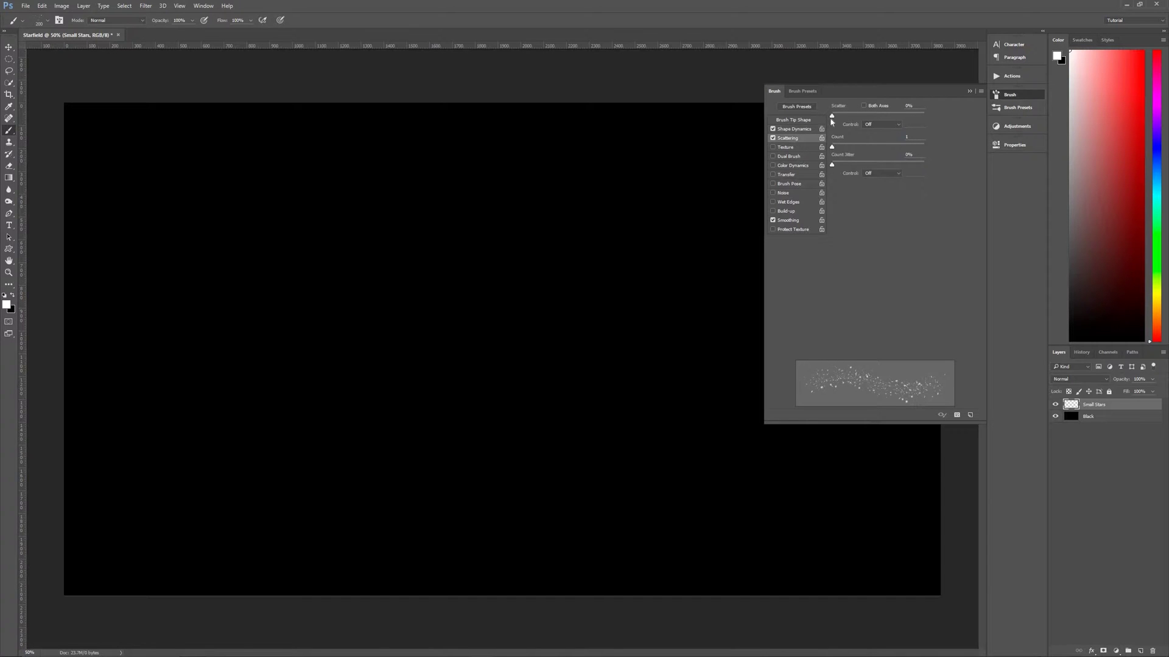
pyautogui.click(864, 107)
# - Save the adjusted brush as a new preset named Starfield Brush, with its size captured
pyautogui.click(813, 93)
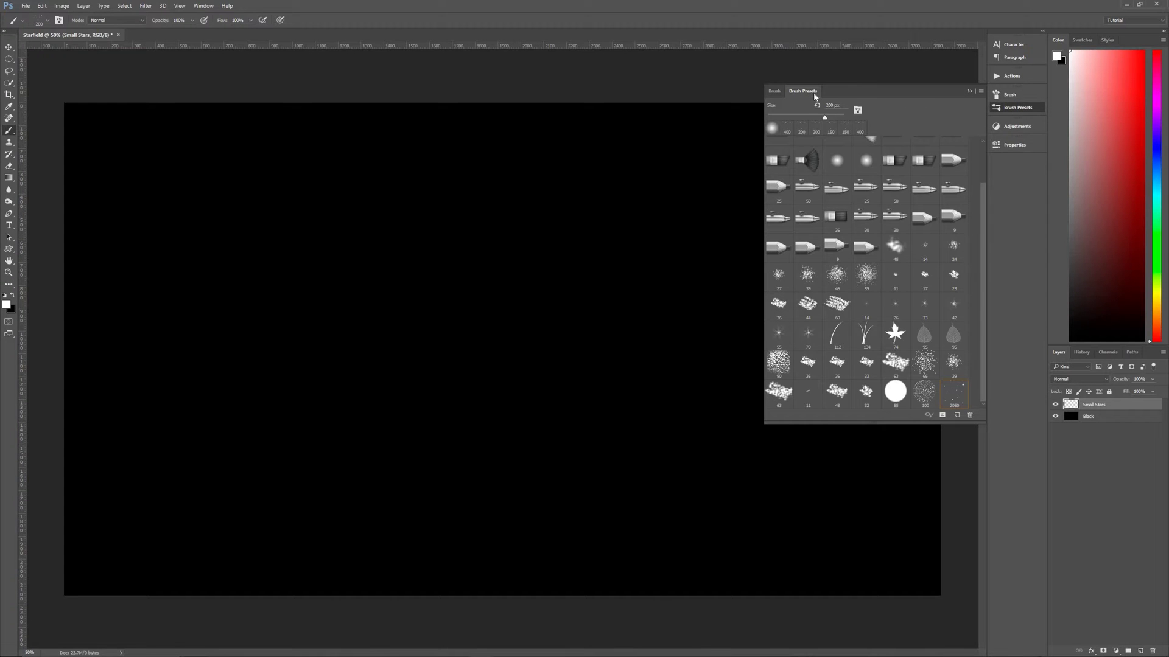
pyautogui.click(956, 416)
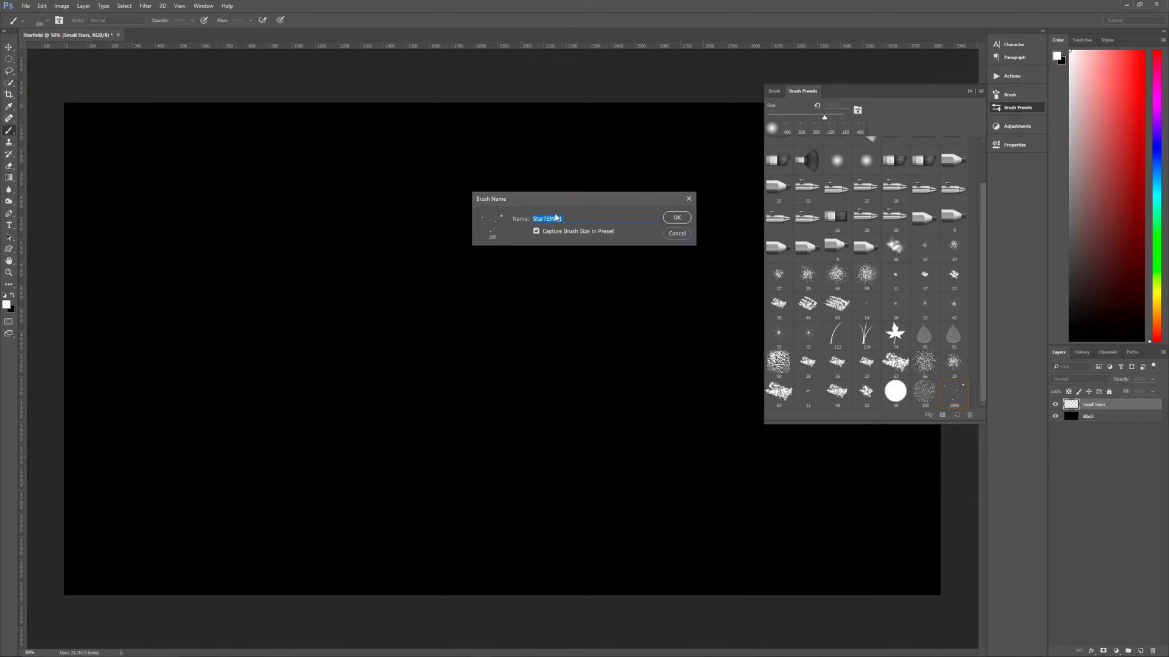
pyautogui.moveTo(543, 218); pyautogui.dragTo(562, 218)
pyautogui.write('field Brush')
pyautogui.click(686, 217)
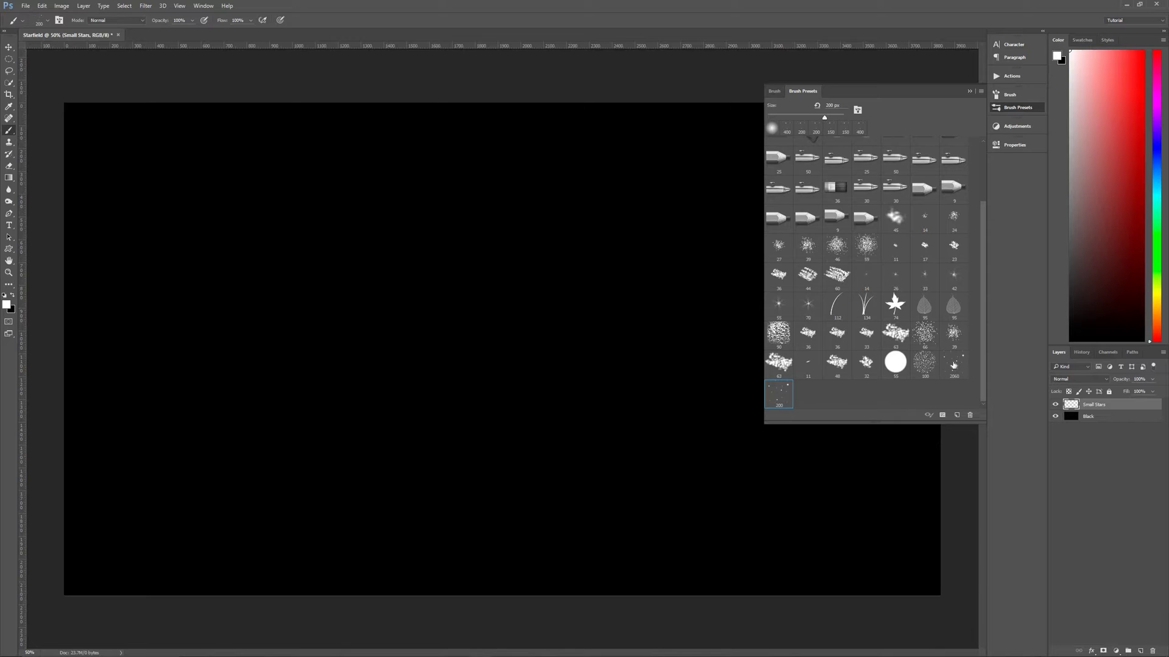
# - Delete the original 2000 px StarTEMP brush from the brush presets
pyautogui.click(953, 365)
pyautogui.click(953, 365)
pyautogui.rightClick(954, 369)
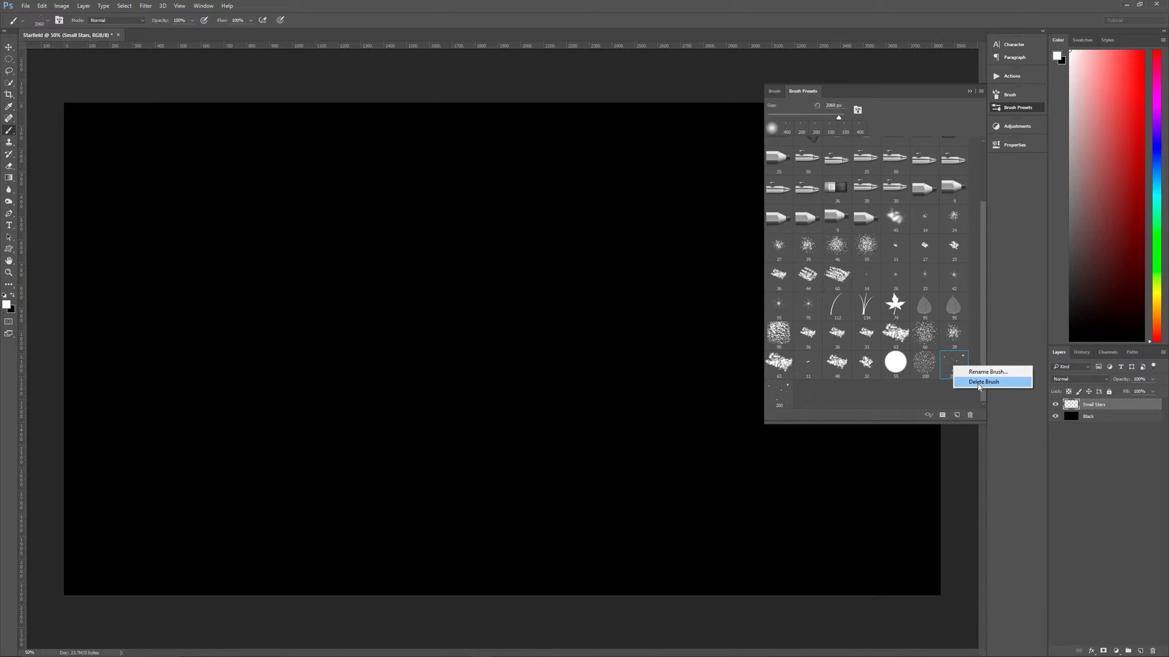
pyautogui.click(983, 381)
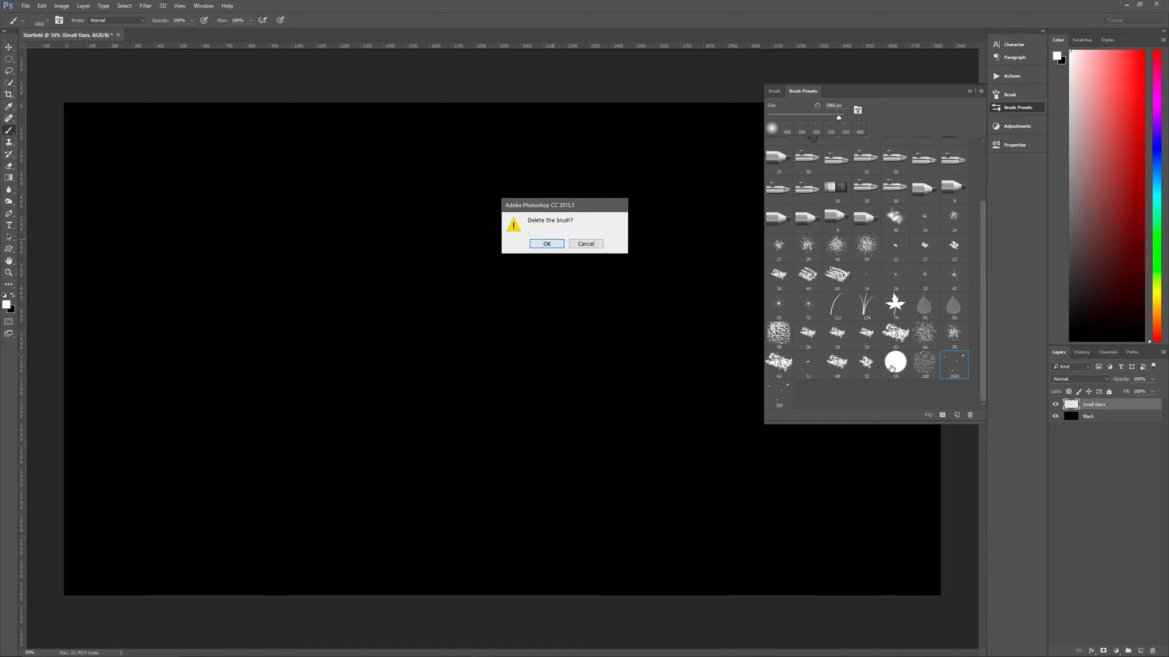
pyautogui.click(540, 243)
# - Select the 200 px Starfield Brush preset and paint white stars across the whole canvas on the Small Stars layer
pyautogui.click(953, 396)
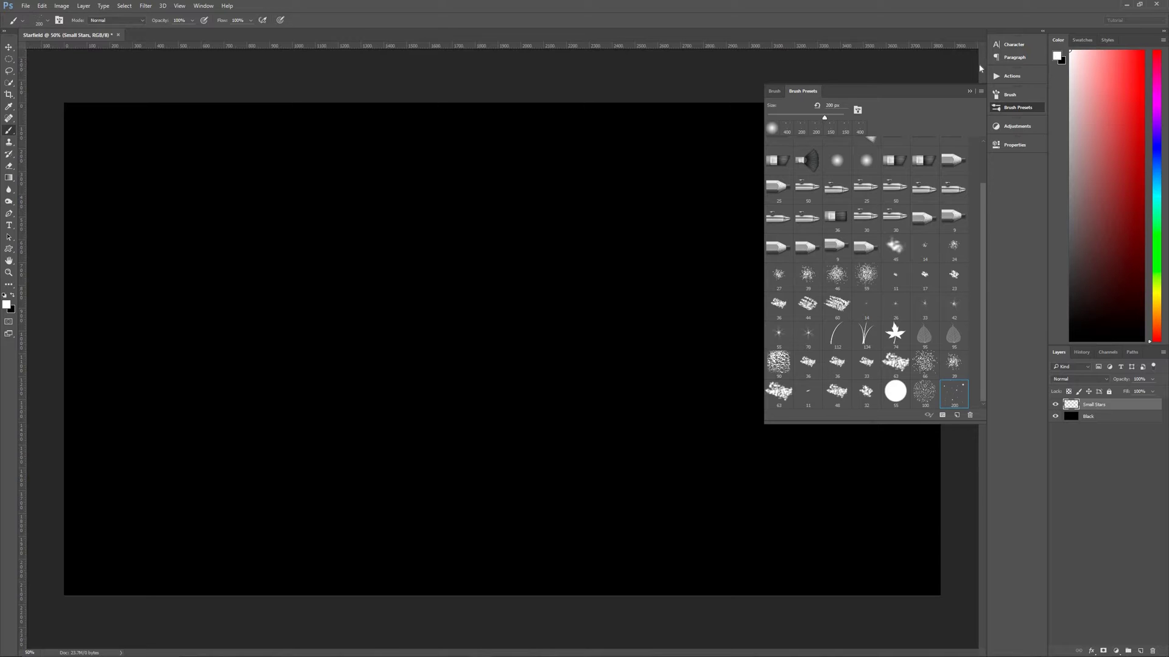
pyautogui.click(971, 91)
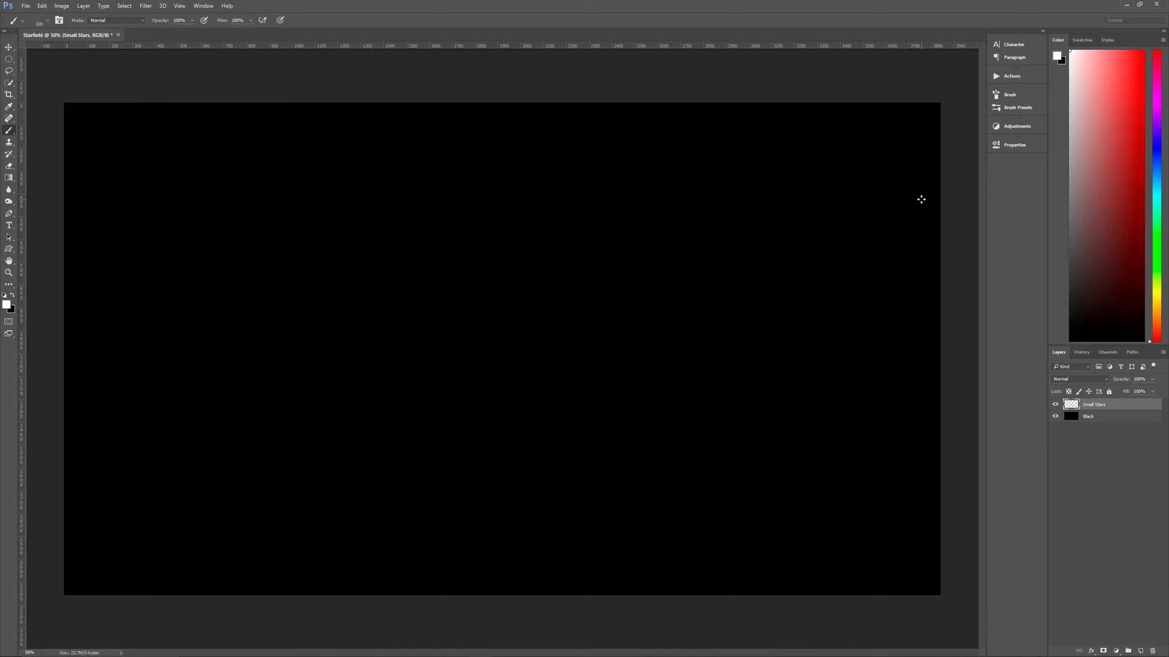
pyautogui.moveTo(921, 199)
pyautogui.mouseDown()
pyautogui.moveTo(700, 152)
pyautogui.moveTo(427, 137)
pyautogui.moveTo(244, 162)
pyautogui.moveTo(139, 232)
pyautogui.moveTo(163, 361)
pyautogui.moveTo(623, 393)
pyautogui.moveTo(867, 393)
pyautogui.moveTo(982, 436)
pyautogui.moveTo(925, 486)
pyautogui.moveTo(707, 537)
pyautogui.moveTo(356, 527)
pyautogui.moveTo(125, 546)
pyautogui.mouseUp()
# - Apply a Gaussian Blur with a 2.0 pixel radius to the Small Stars layer and return to the Brush tool
pyautogui.click(145, 7)
pyautogui.moveTo(244, 107)
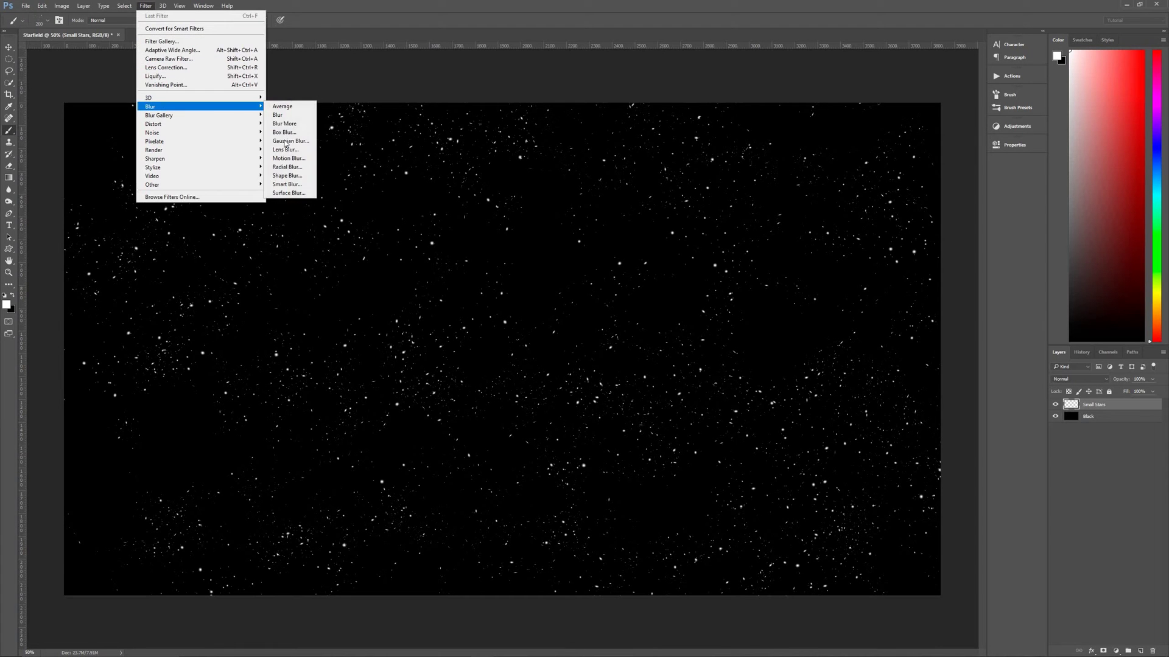
pyautogui.click(285, 141)
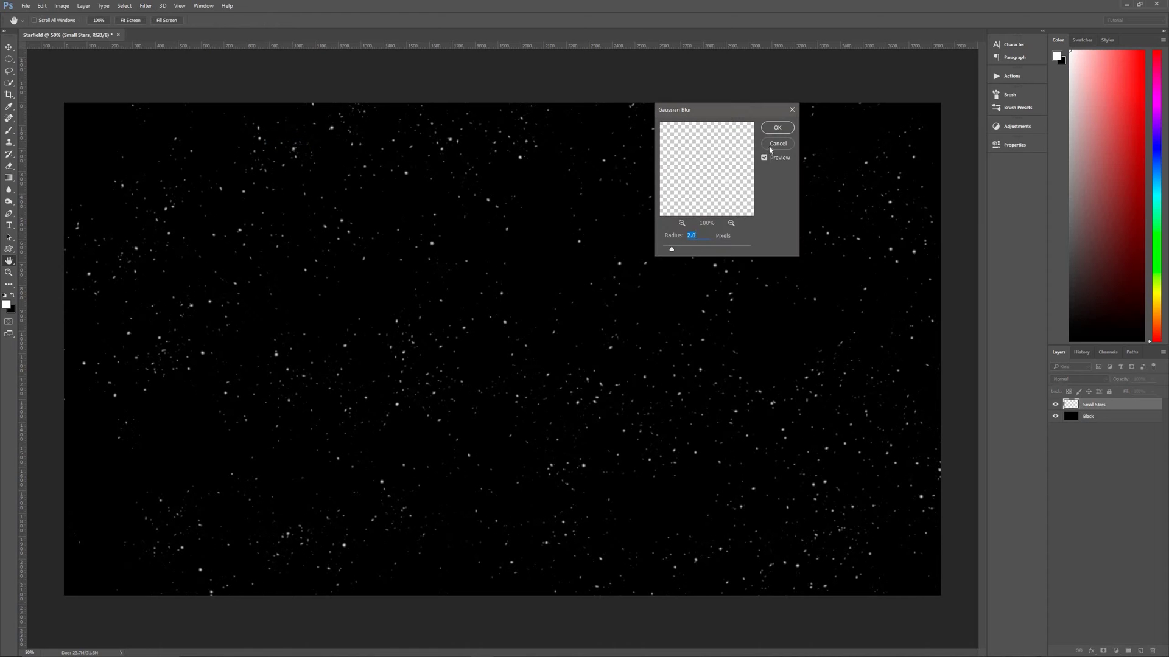
pyautogui.click(772, 127)
pyautogui.press('b')
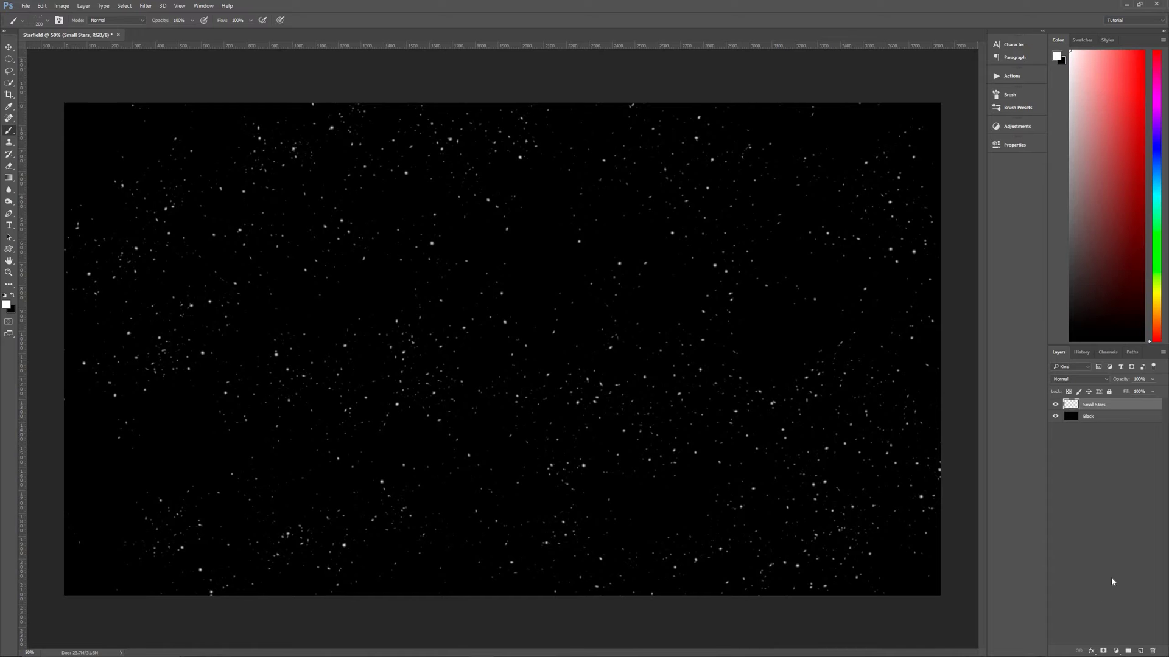
# - Add a new layer above Small Stars and name it Large Stars
pyautogui.click(1140, 651)
pyautogui.press('F2')
pyautogui.write('Large Stars')
pyautogui.press('Return')
# - Set the brush size to 400 px and paint larger stars across the canvas on the Large Stars layer
pyautogui.click(47, 21)
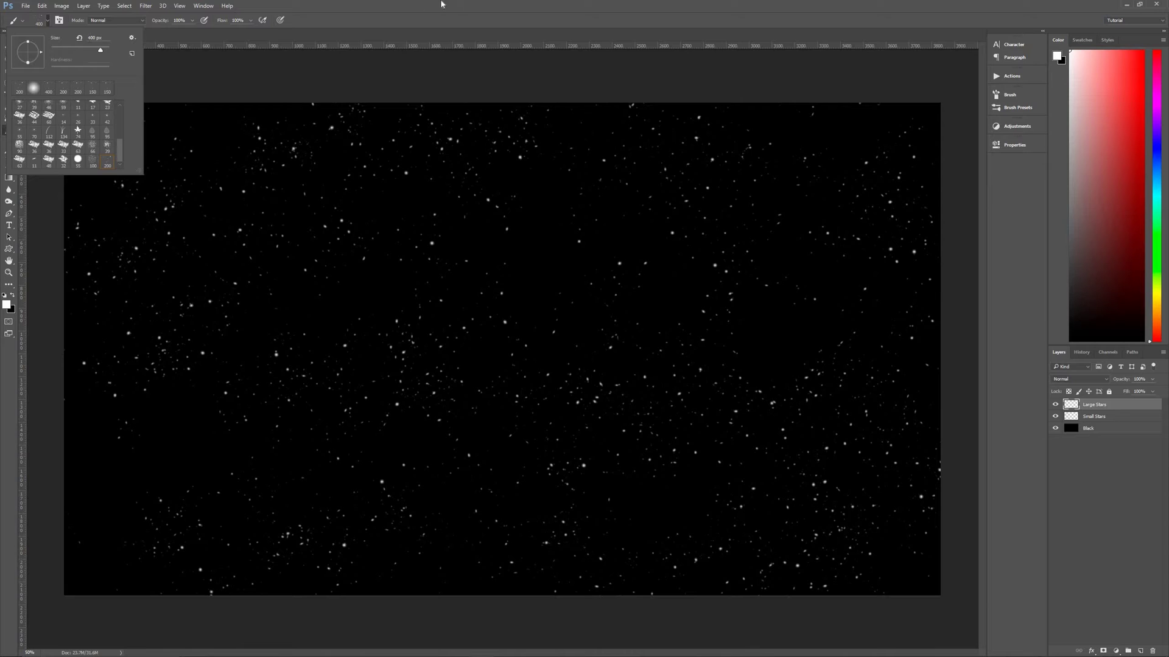
pyautogui.press('Return')
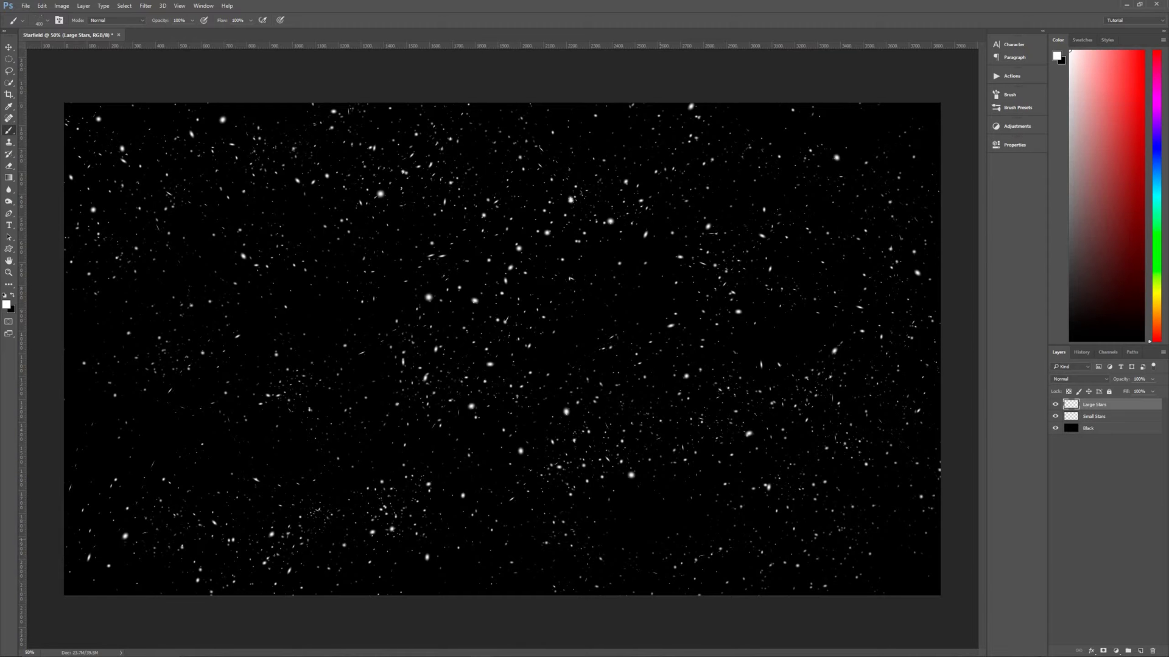
# - Compare the starfield with and without the Large Stars layer by switching its visibility
pyautogui.click(1054, 405)
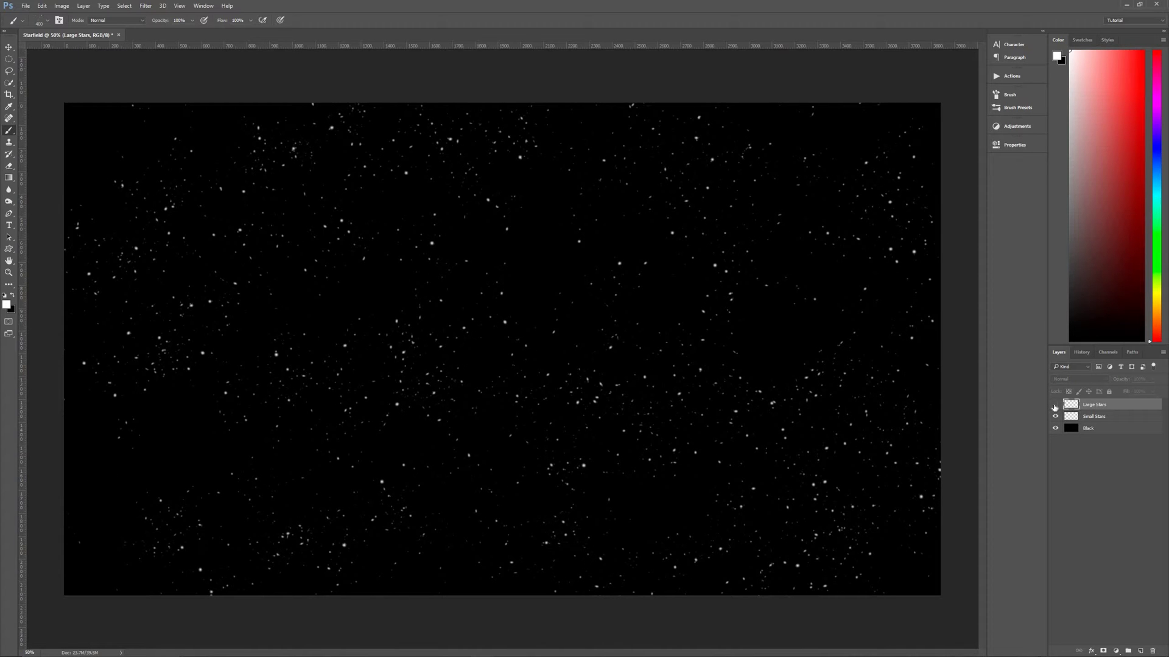
pyautogui.click(1054, 405)
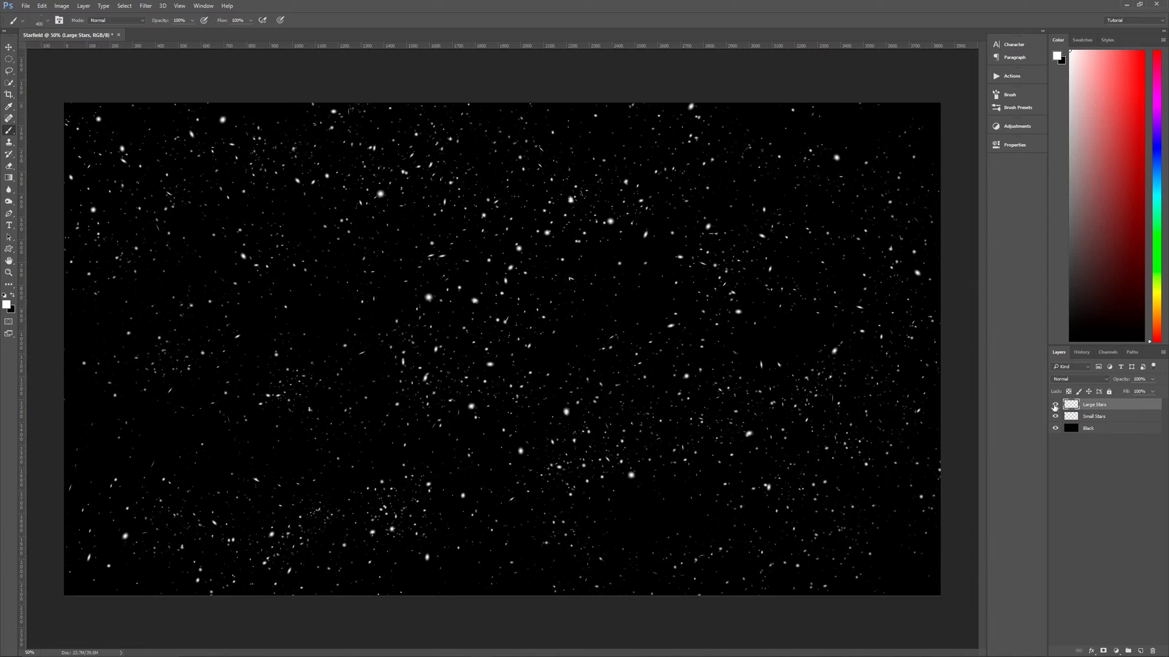
pyautogui.click(1055, 409)
# - Add a new layer above Large Stars, name it Color and lower its opacity to 3%
pyautogui.click(1140, 650)
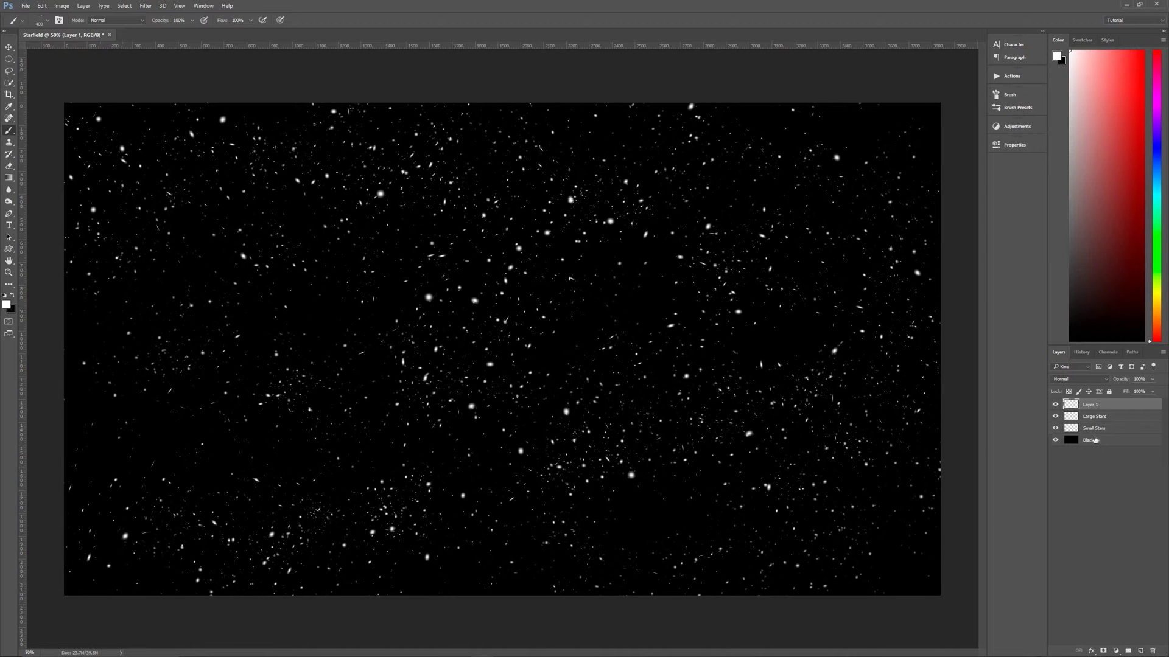
pyautogui.doubleClick(1090, 405)
pyautogui.write('Color')
pyautogui.press('Return')
pyautogui.moveTo(1125, 381); pyautogui.dragTo(1062, 384)
# - Activate the Gradient tool and edit its gradient as a Noise type with 40% roughness
pyautogui.press('g')
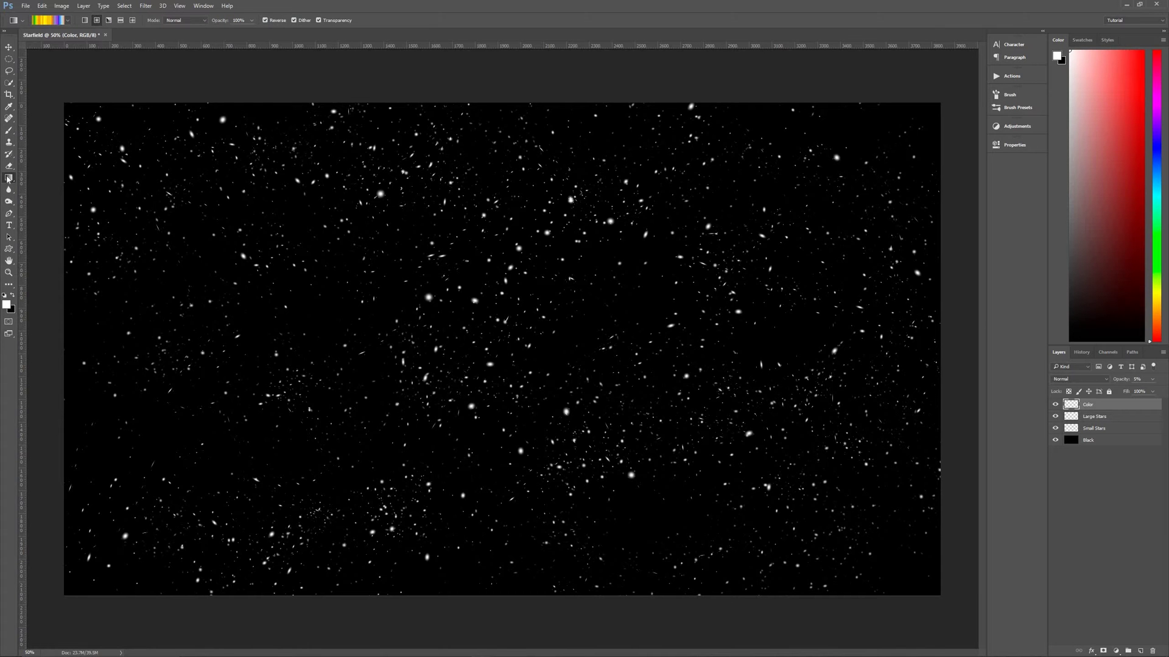
pyautogui.click(51, 21)
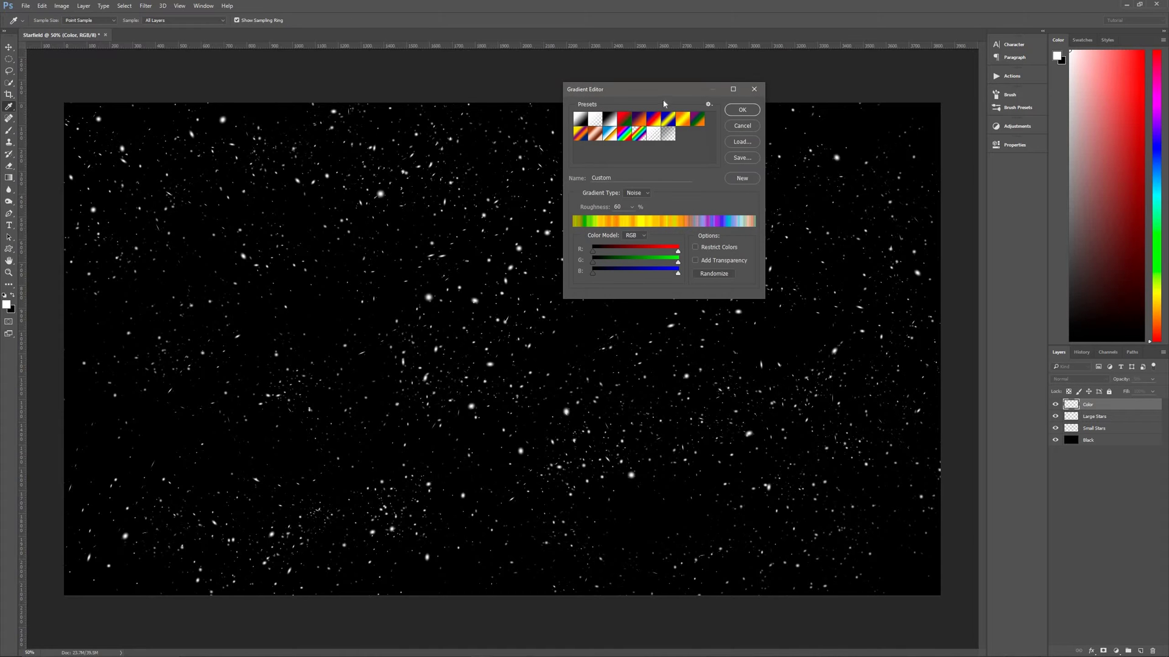
pyautogui.moveTo(657, 93); pyautogui.dragTo(480, 80)
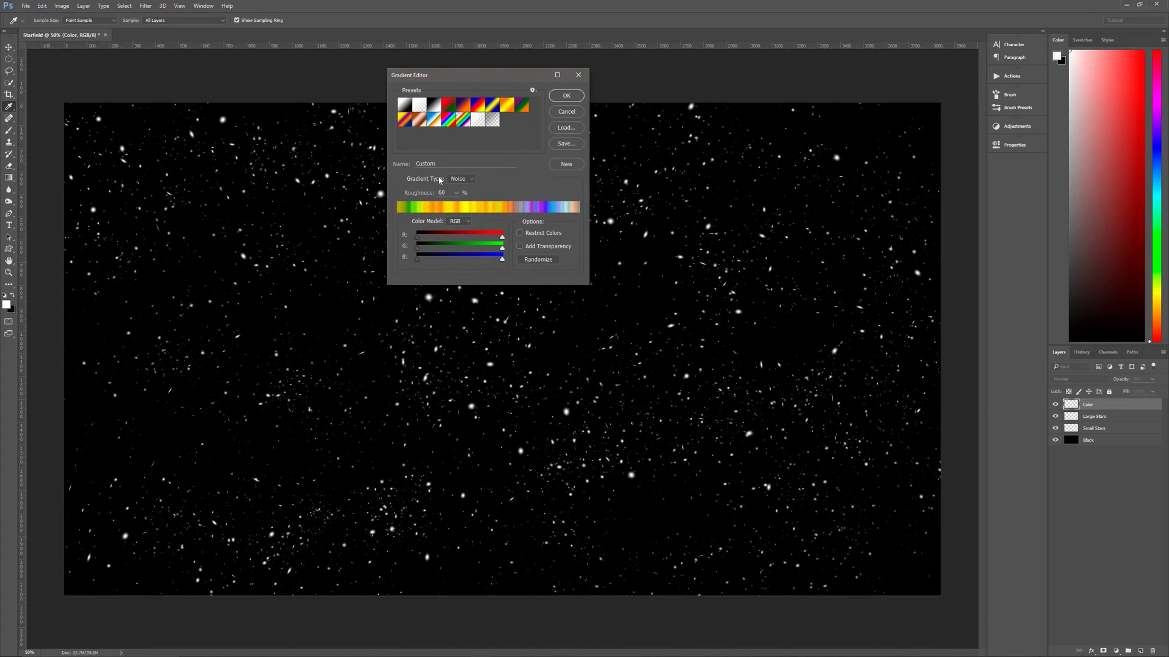
pyautogui.click(461, 179)
pyautogui.click(454, 187)
pyautogui.click(461, 179)
pyautogui.click(460, 194)
pyautogui.write('40')
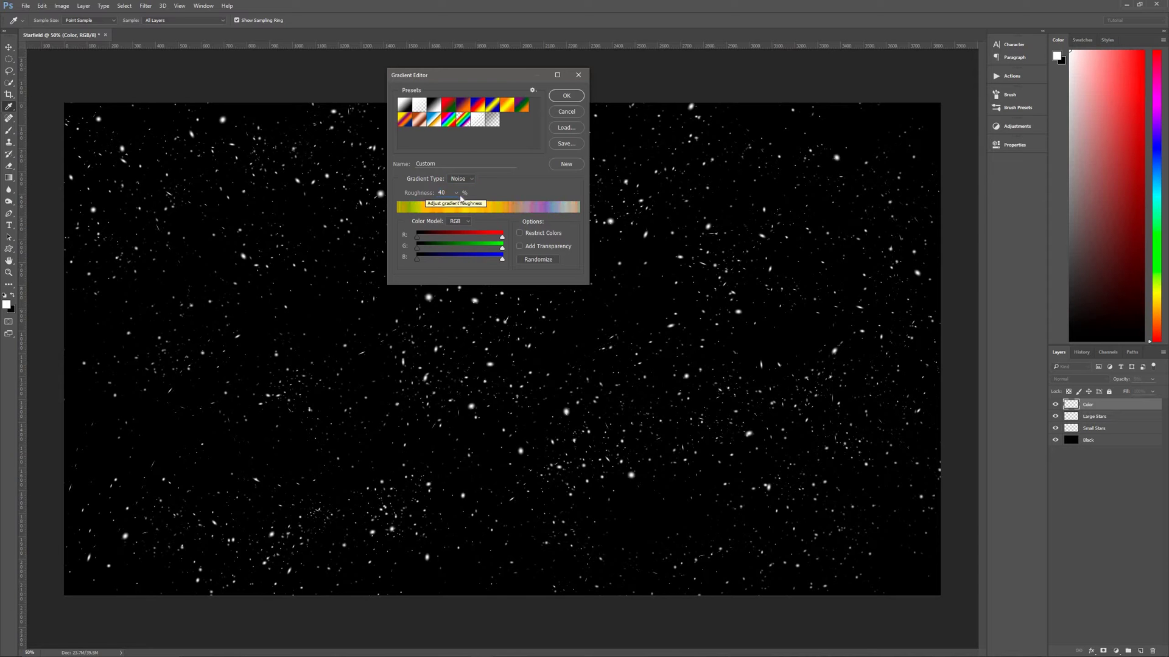
# - Randomize the noise gradient's colors until it runs from green through yellow to pink, and accept it
pyautogui.click(538, 259)
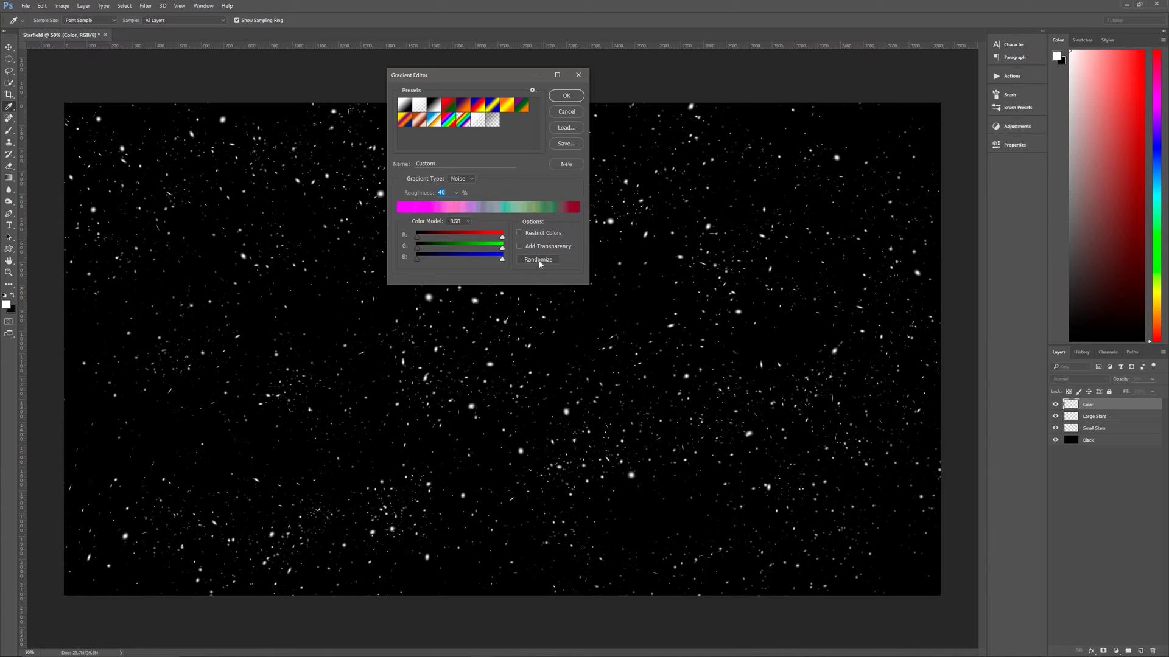
pyautogui.click(538, 260)
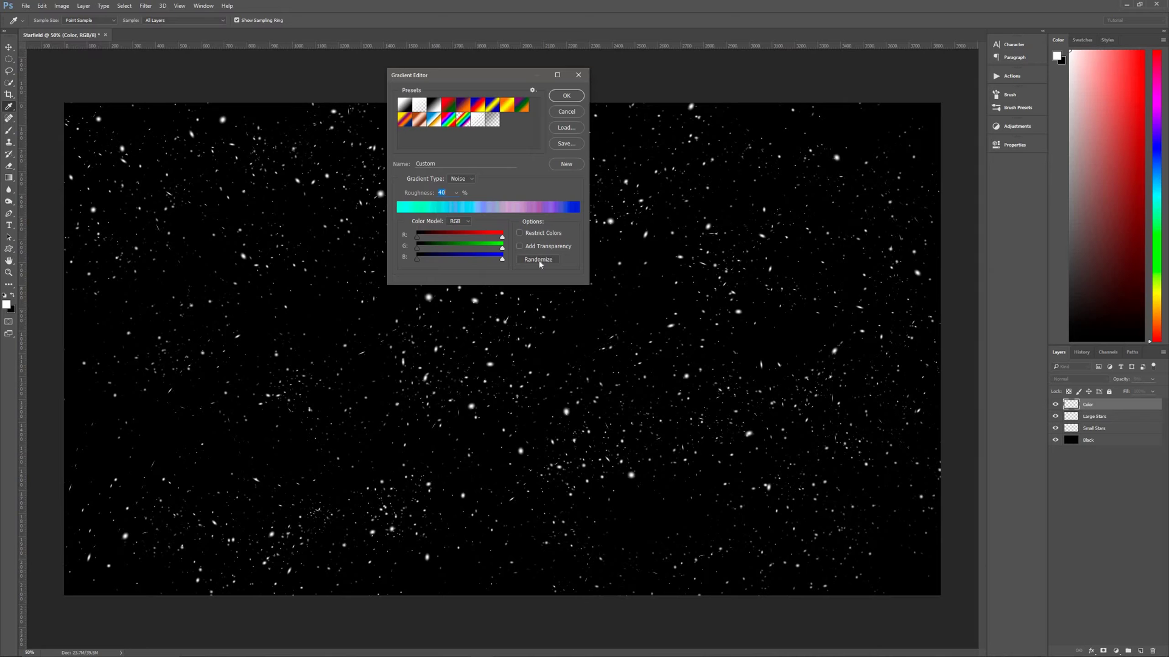
pyautogui.click(538, 259)
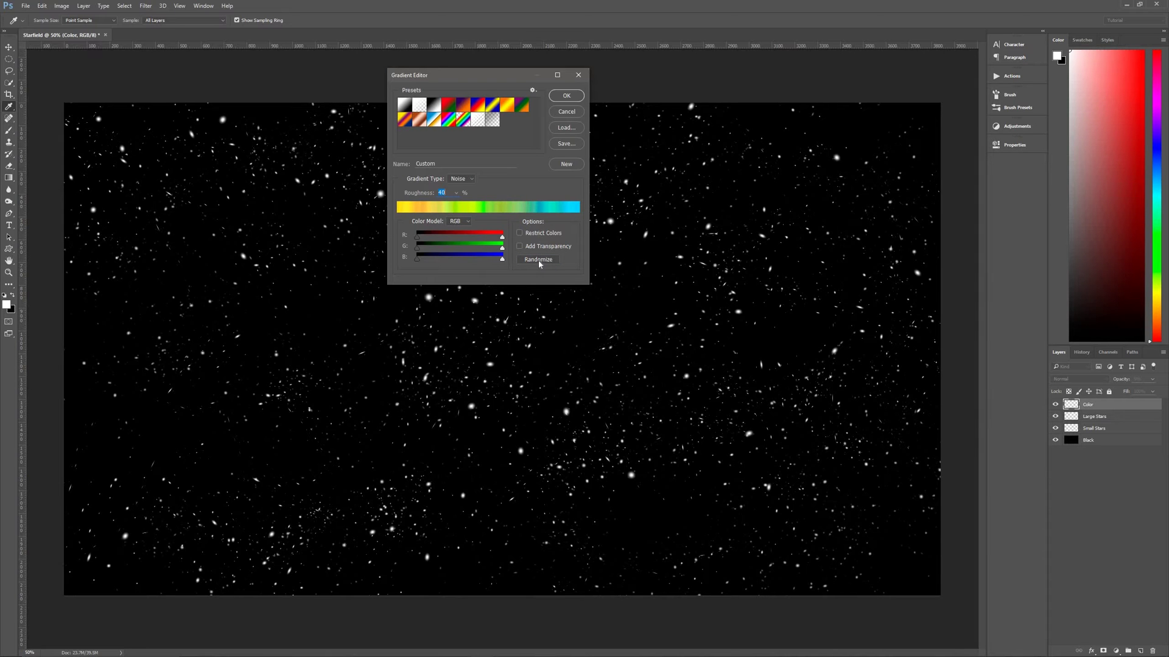
pyautogui.click(538, 260)
pyautogui.click(538, 259)
pyautogui.click(538, 259)
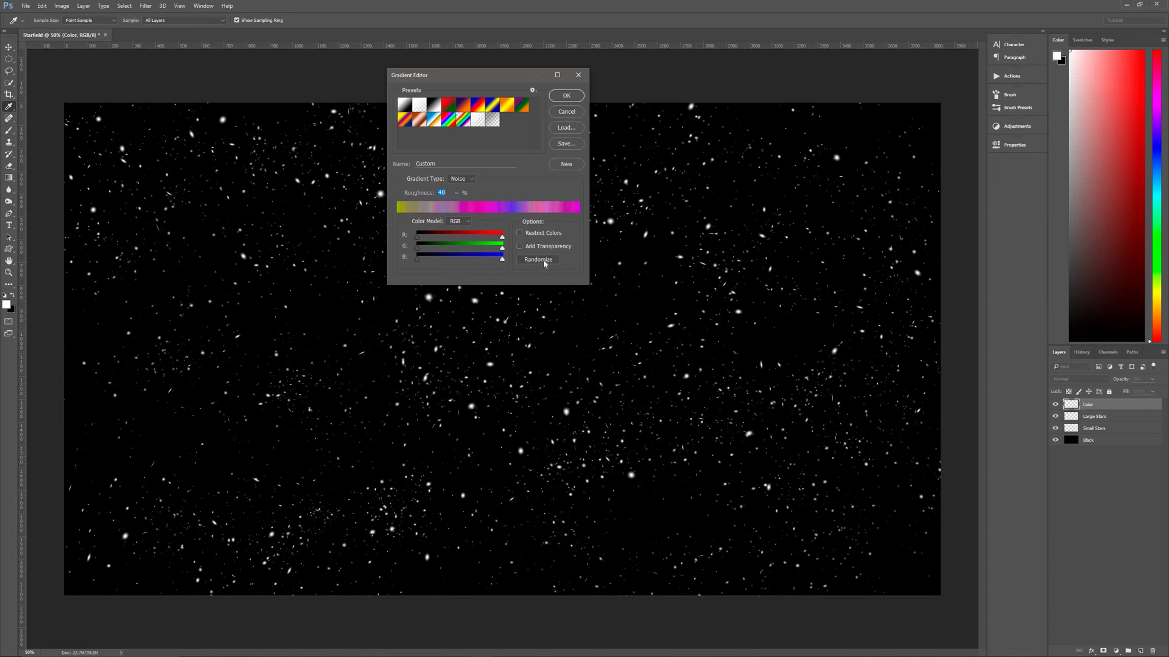
pyautogui.click(544, 261)
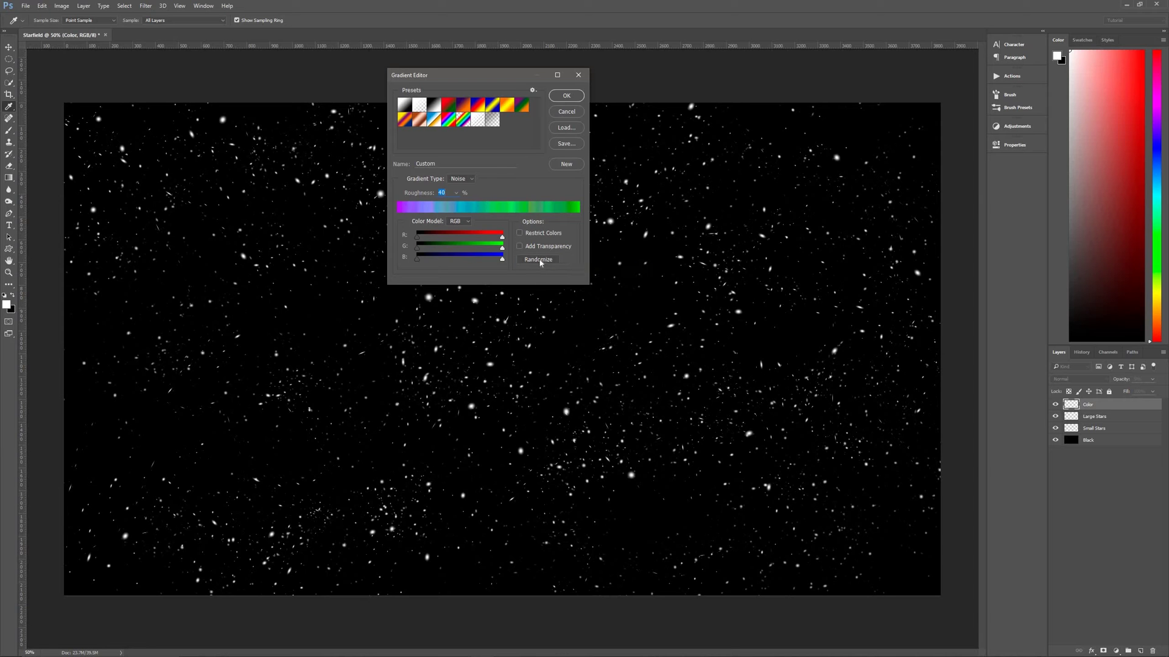
pyautogui.click(540, 262)
pyautogui.click(539, 261)
pyautogui.click(539, 261)
pyautogui.click(539, 262)
pyautogui.click(540, 262)
pyautogui.click(540, 262)
pyautogui.click(540, 262)
pyautogui.click(540, 262)
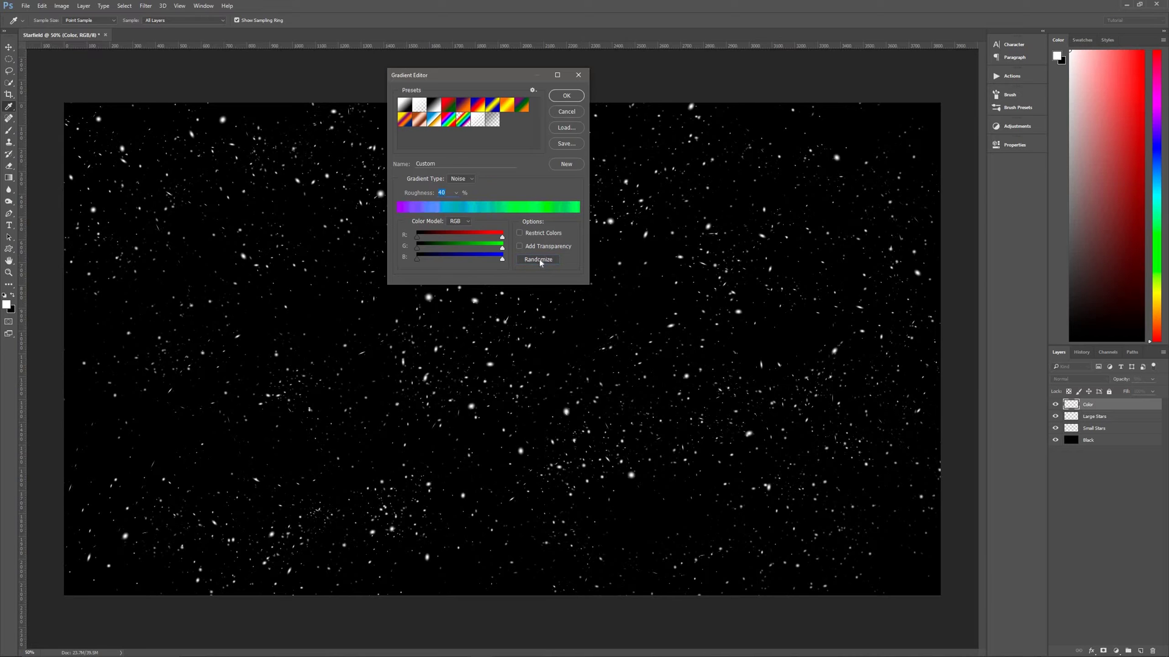
pyautogui.click(540, 261)
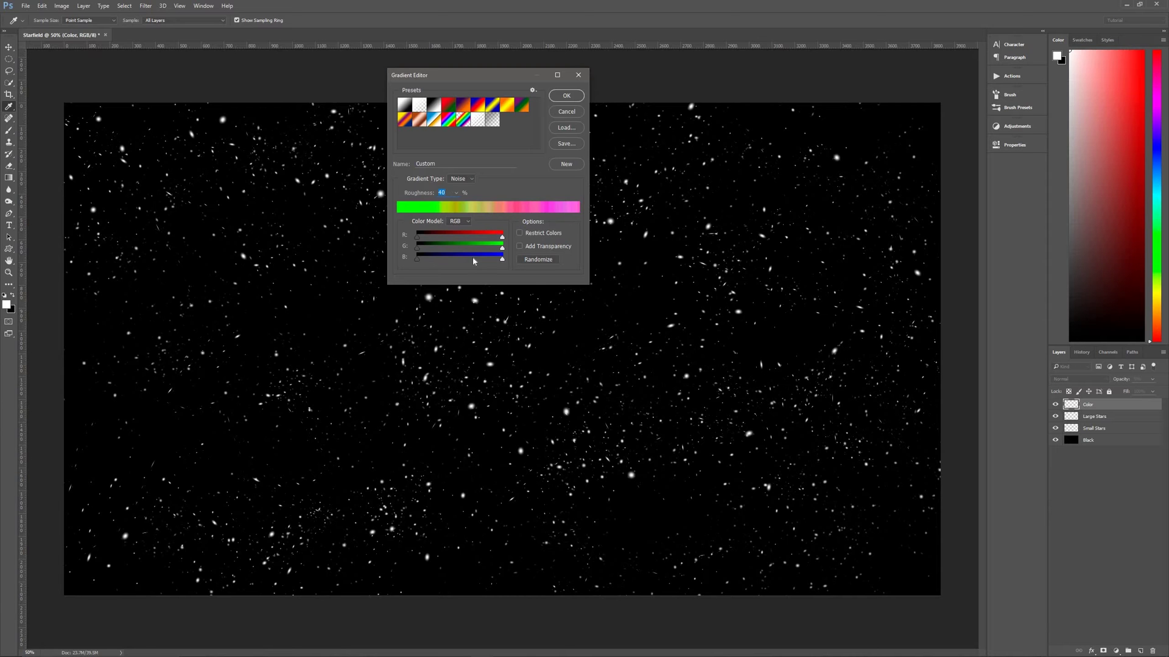
pyautogui.click(573, 96)
pyautogui.click(573, 96)
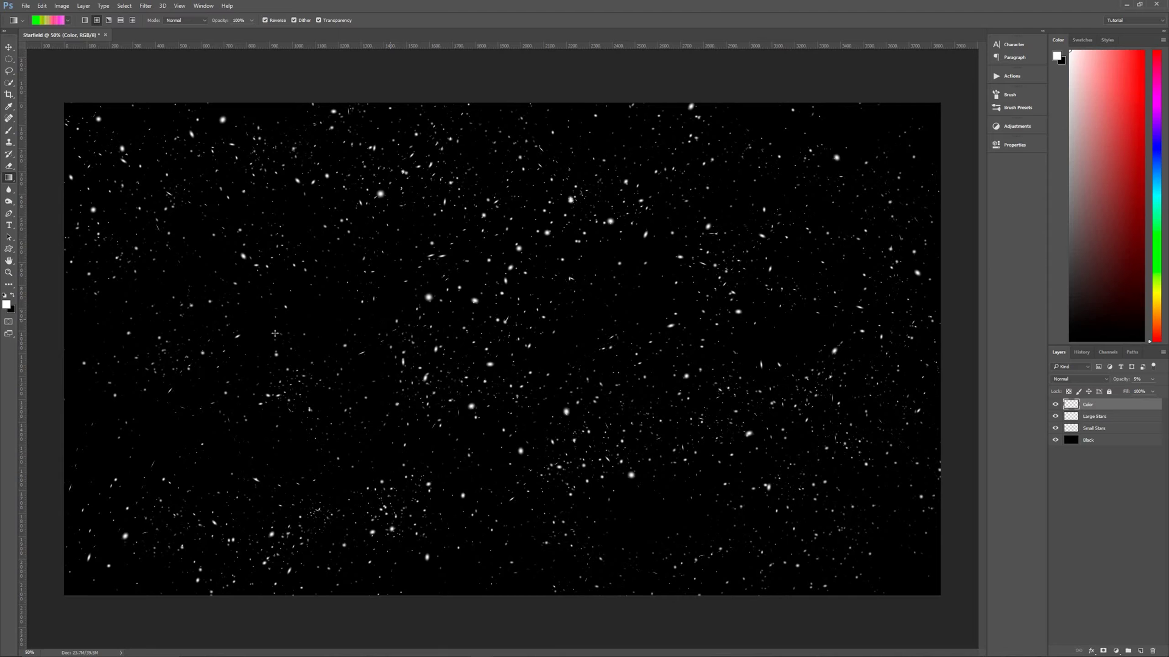
# - Fill the Color layer with a linear version of the noise gradient, drawn slightly diagonally across the whole canvas width
pyautogui.click(85, 20)
pyautogui.moveTo(95, 311); pyautogui.dragTo(927, 384)
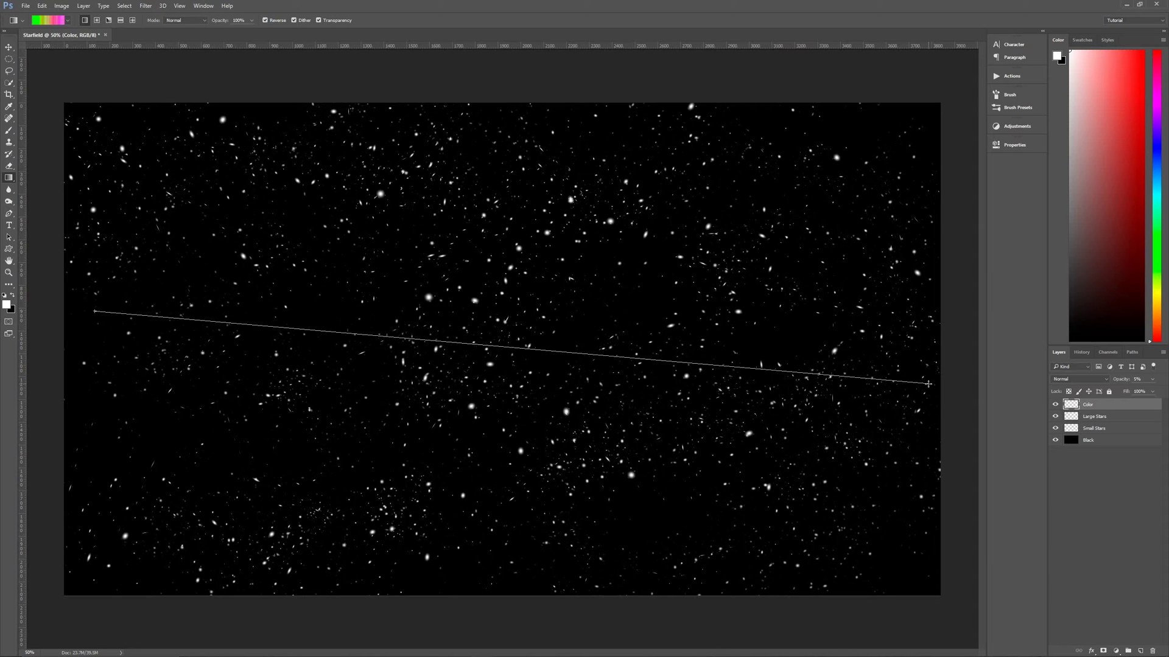
pyautogui.moveTo(928, 384); pyautogui.dragTo(928, 384)
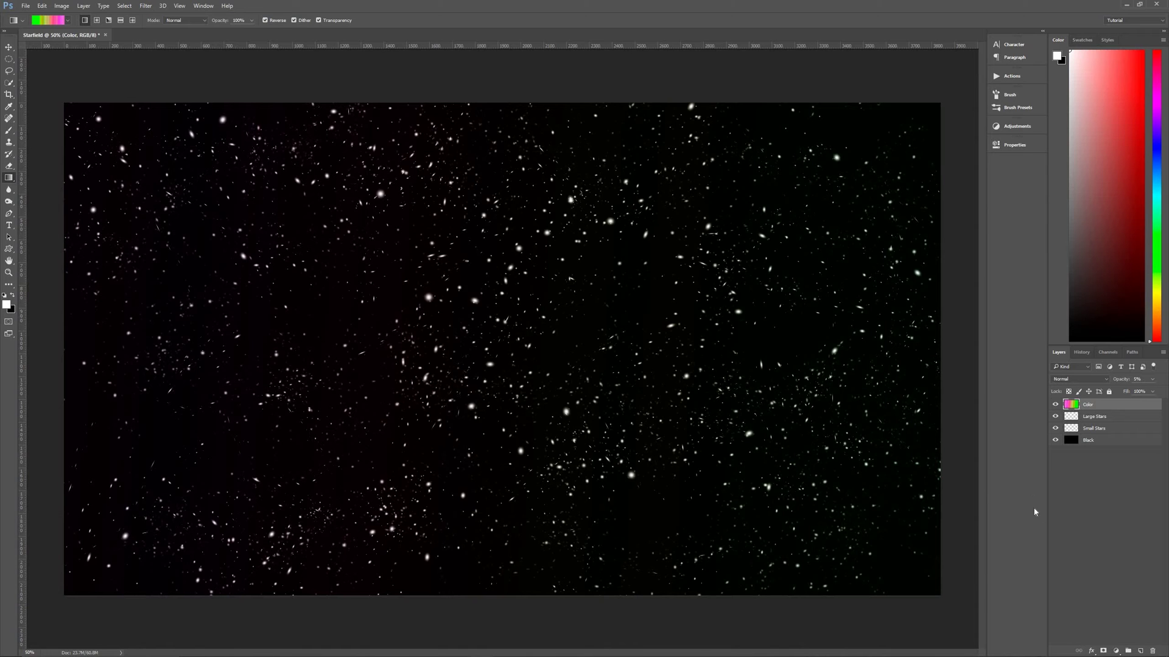
# - Add a new layer above Color and name it Clouds
pyautogui.click(1141, 651)
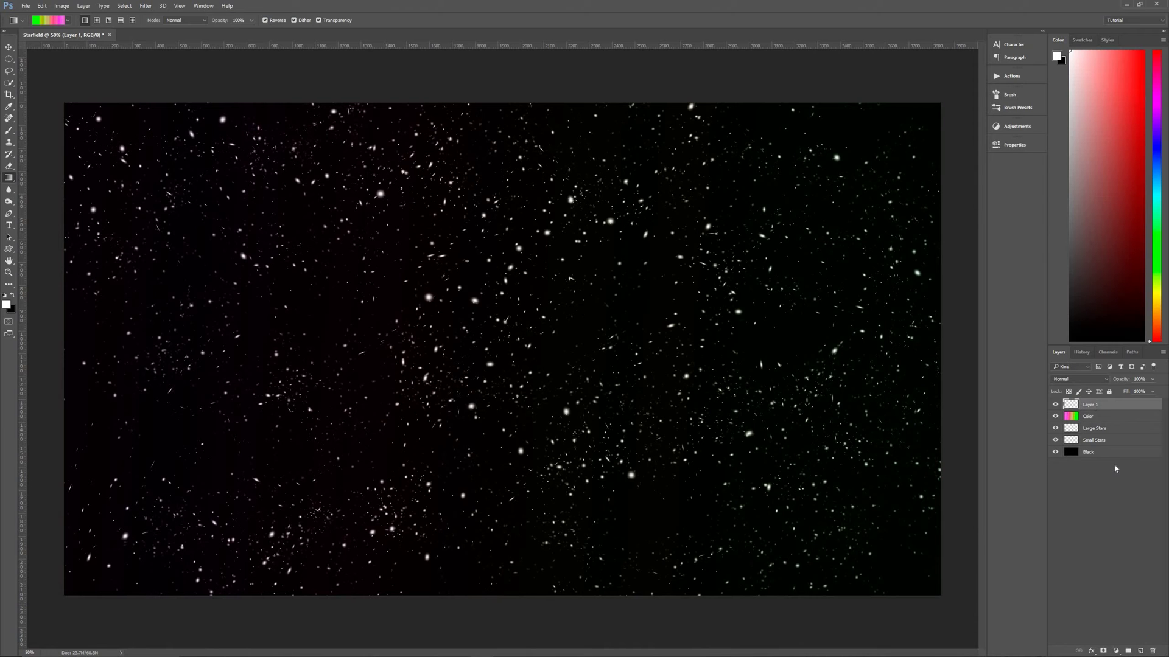
pyautogui.write('Clouds')
pyautogui.press('Return')
# - Render the Clouds filter on the Clouds layer and reapply it to get a different cloud pattern
pyautogui.click(146, 5)
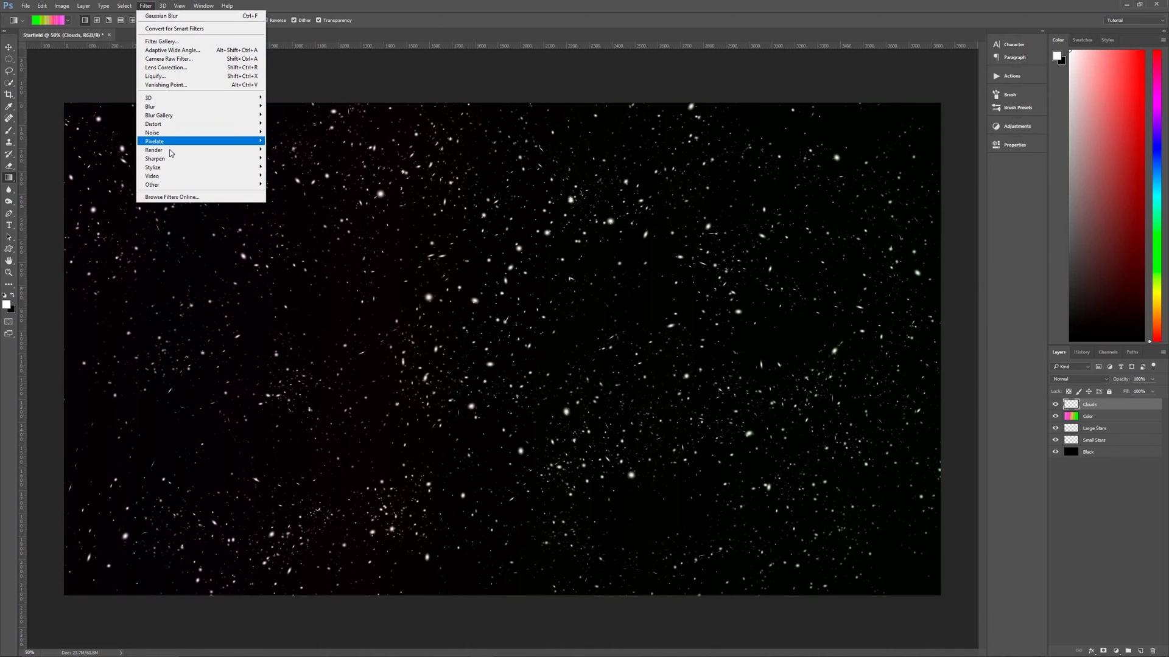
pyautogui.moveTo(285, 157)
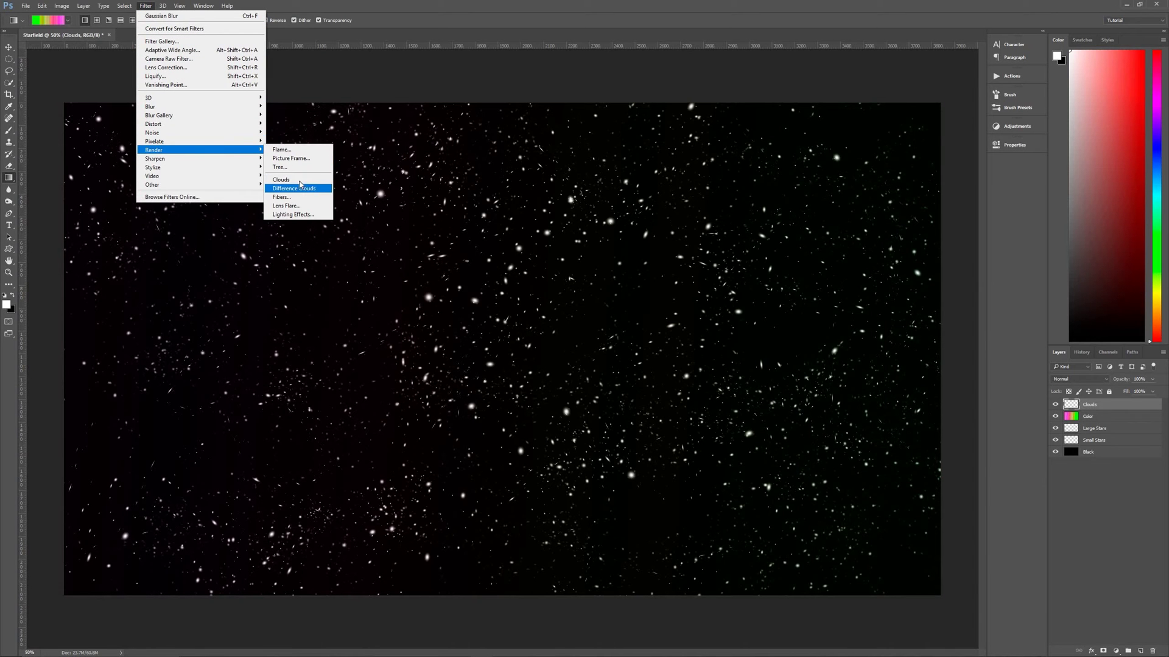
pyautogui.click(298, 180)
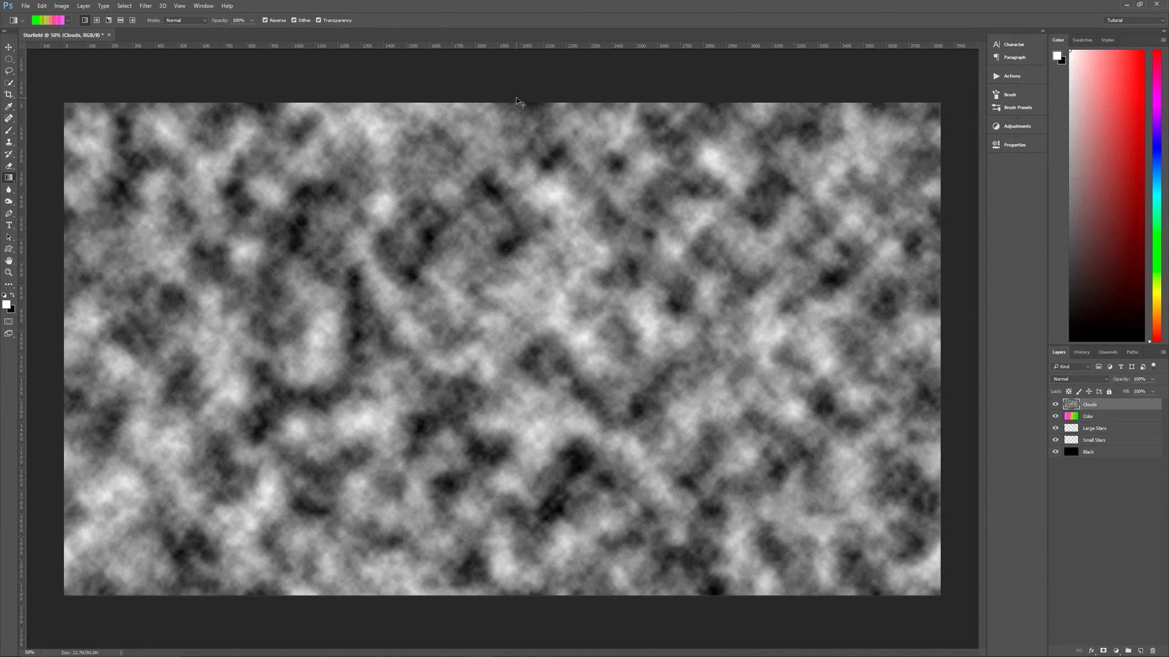
pyautogui.hotkey('ctrl', 'f')
pyautogui.hotkey('ctrl', 'f')
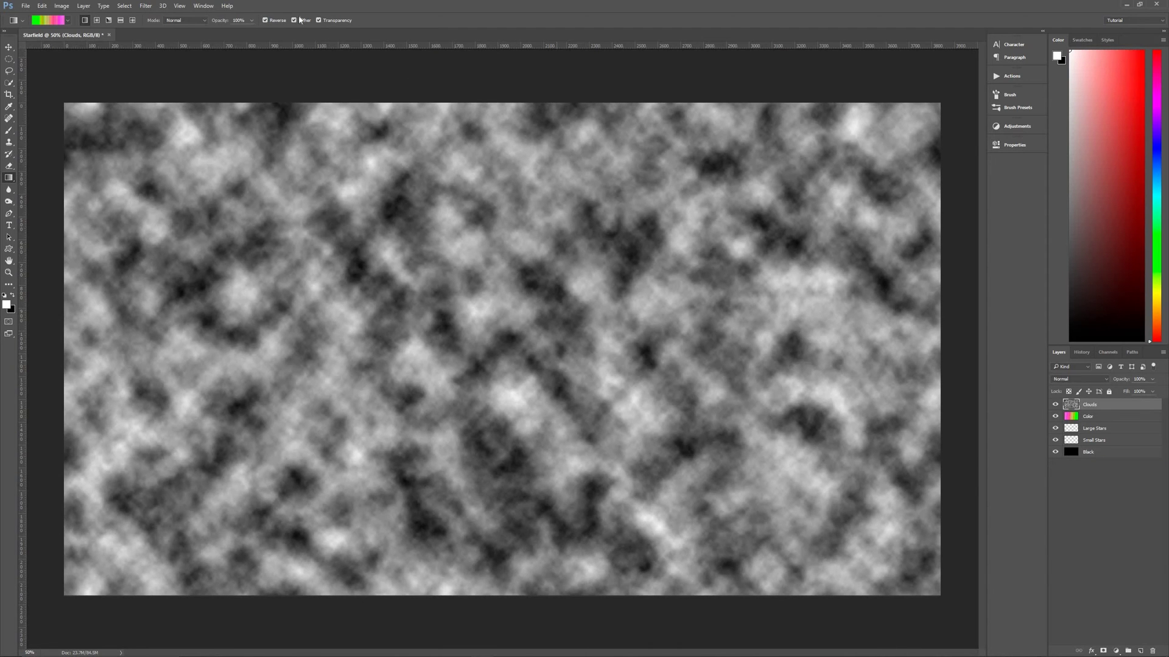
pyautogui.click(146, 6)
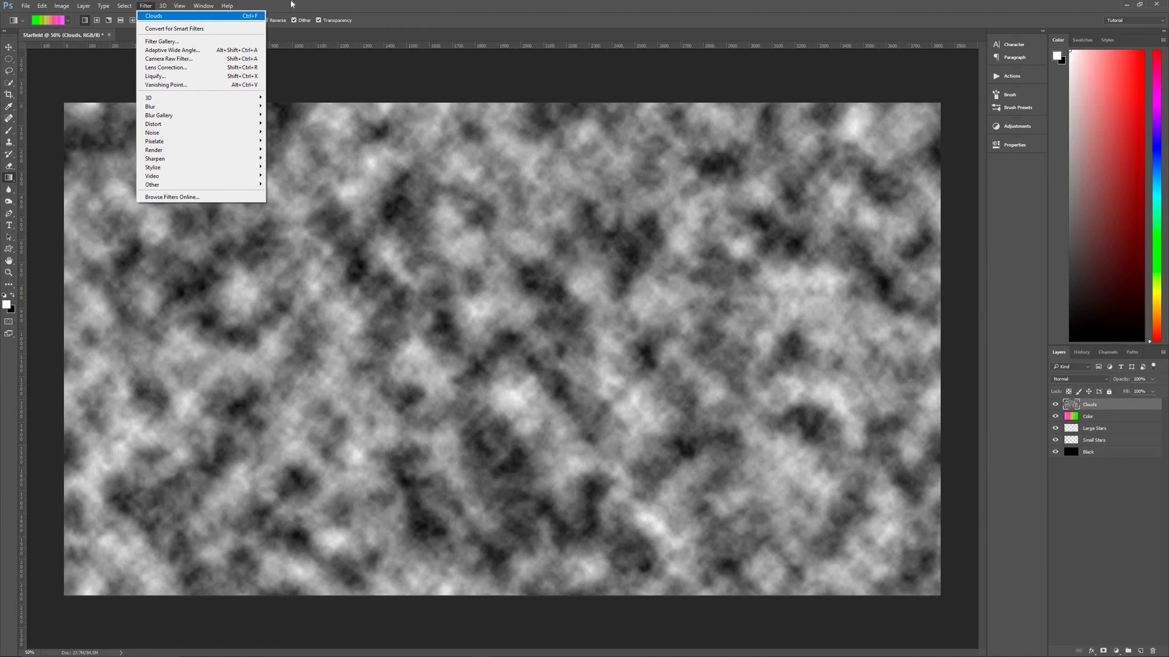
pyautogui.click(398, 191)
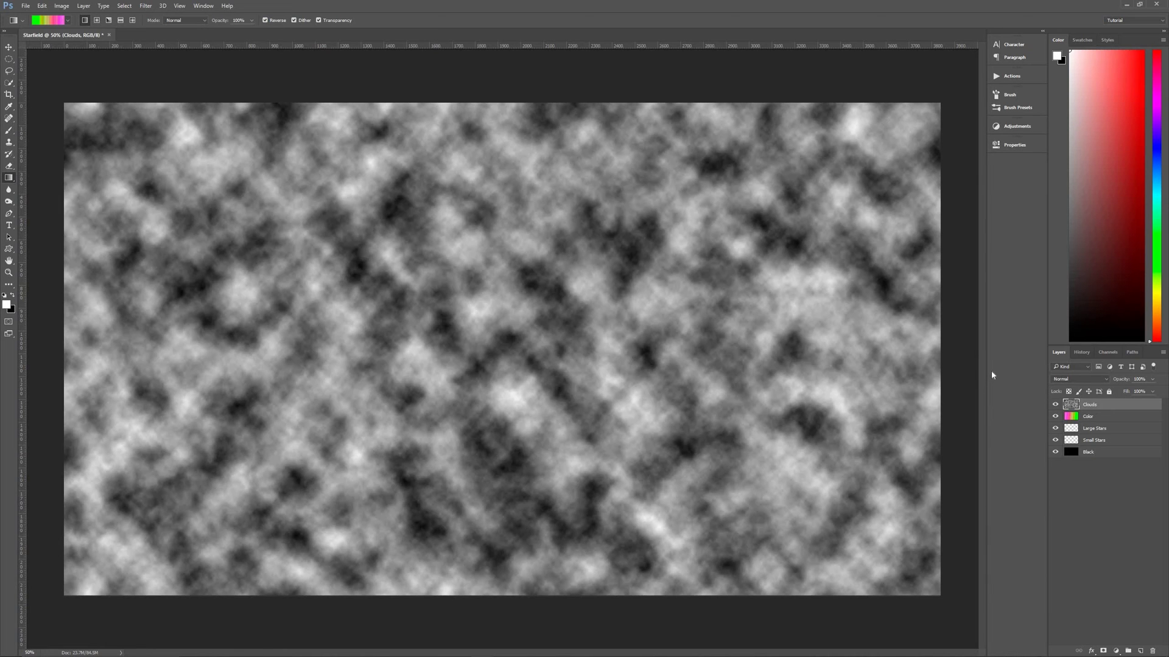
# - Set the Clouds layer's blend mode to Color Dodge and add a layer mask to it
pyautogui.click(1072, 380)
pyautogui.click(1070, 447)
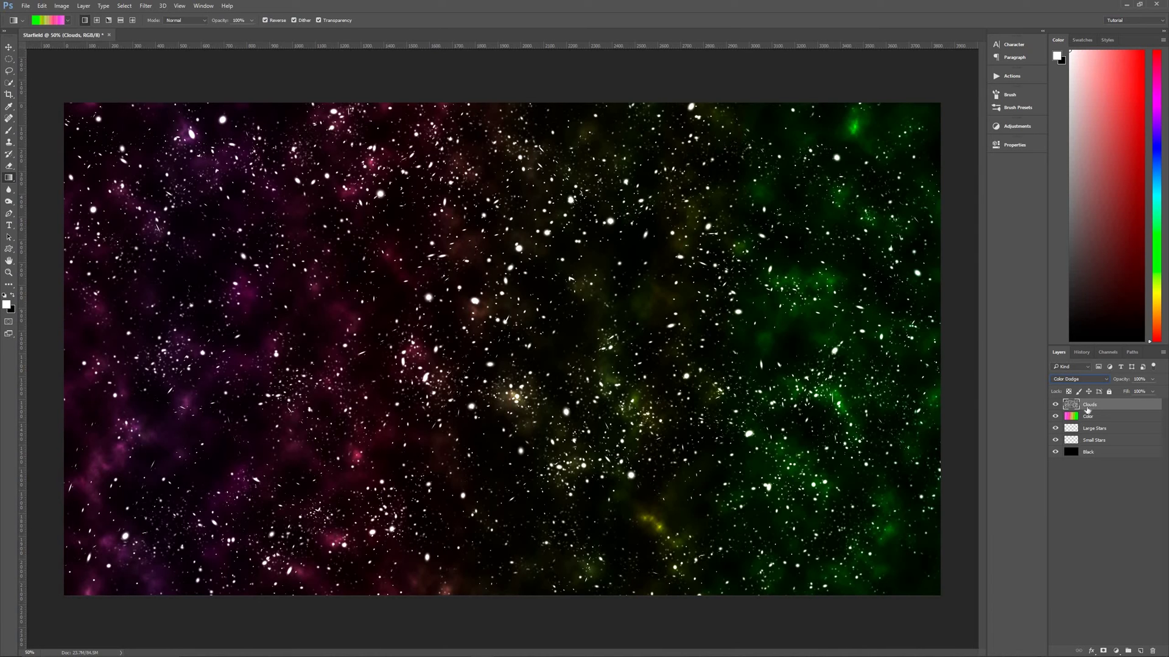
pyautogui.click(1103, 652)
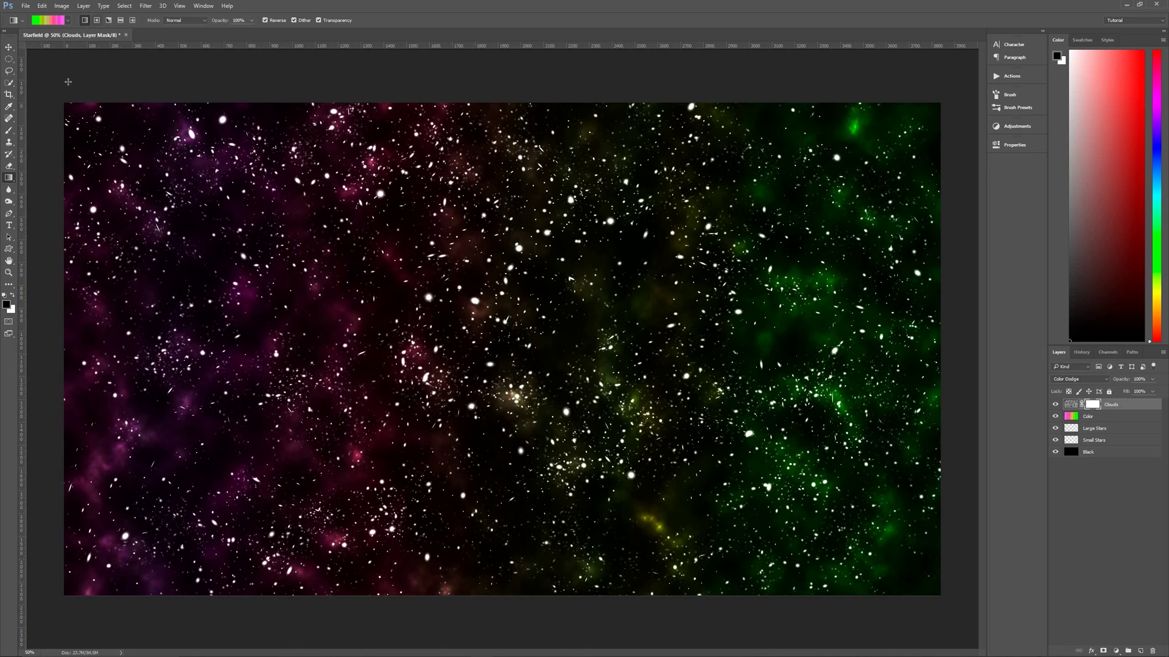
# - Set up a large soft round brush with 0% hardness and check that the foreground color is black
pyautogui.press('b')
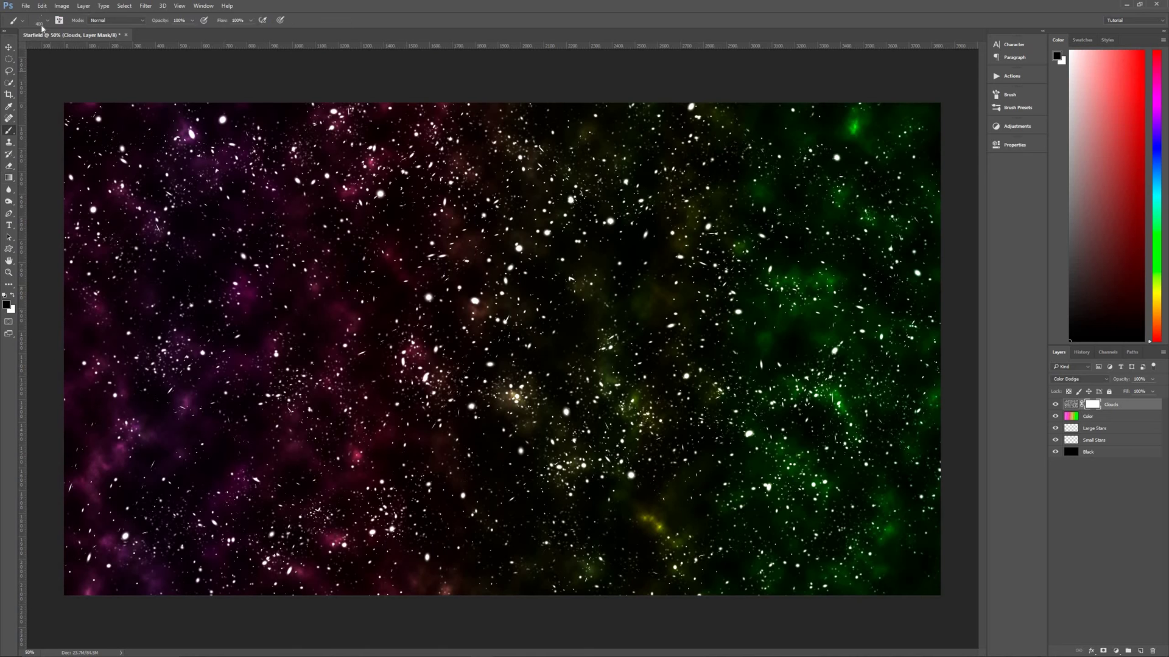
pyautogui.click(43, 20)
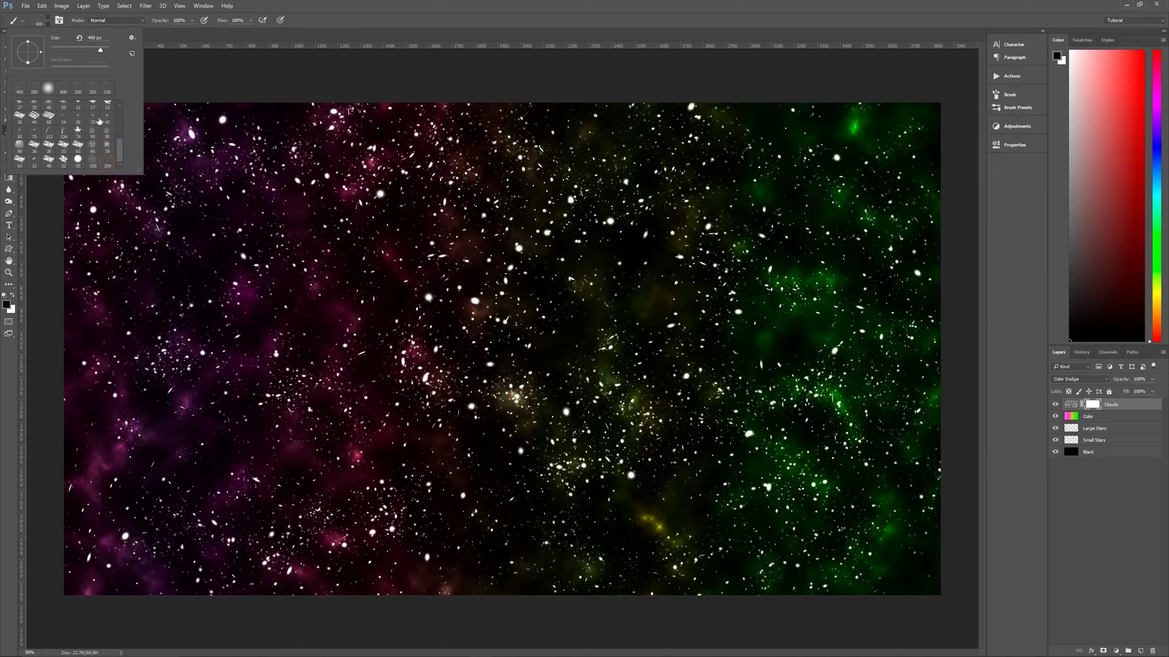
pyautogui.scroll(5, 120, 121)
pyautogui.click(20, 108)
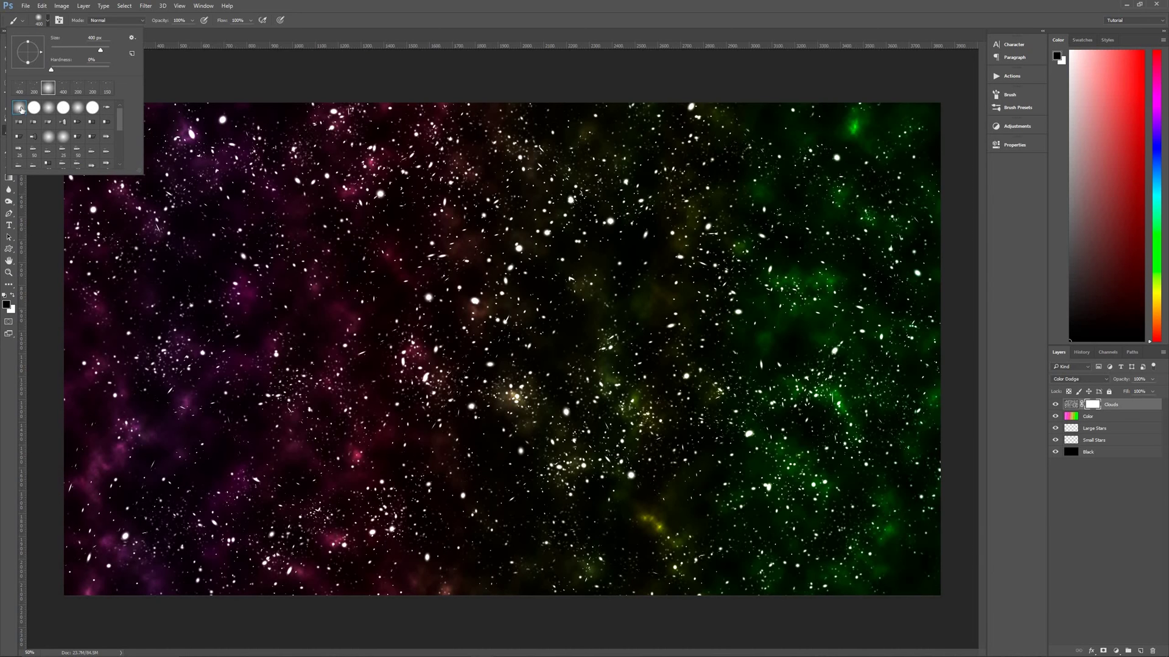
pyautogui.press('Return')
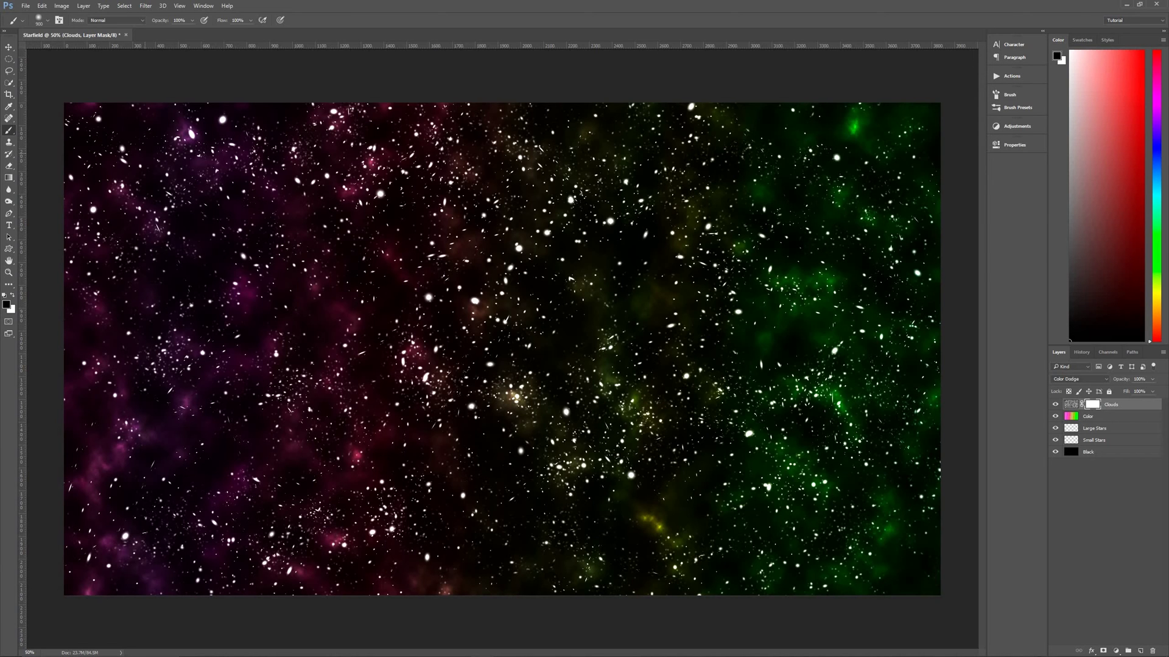
pyautogui.click(7, 303)
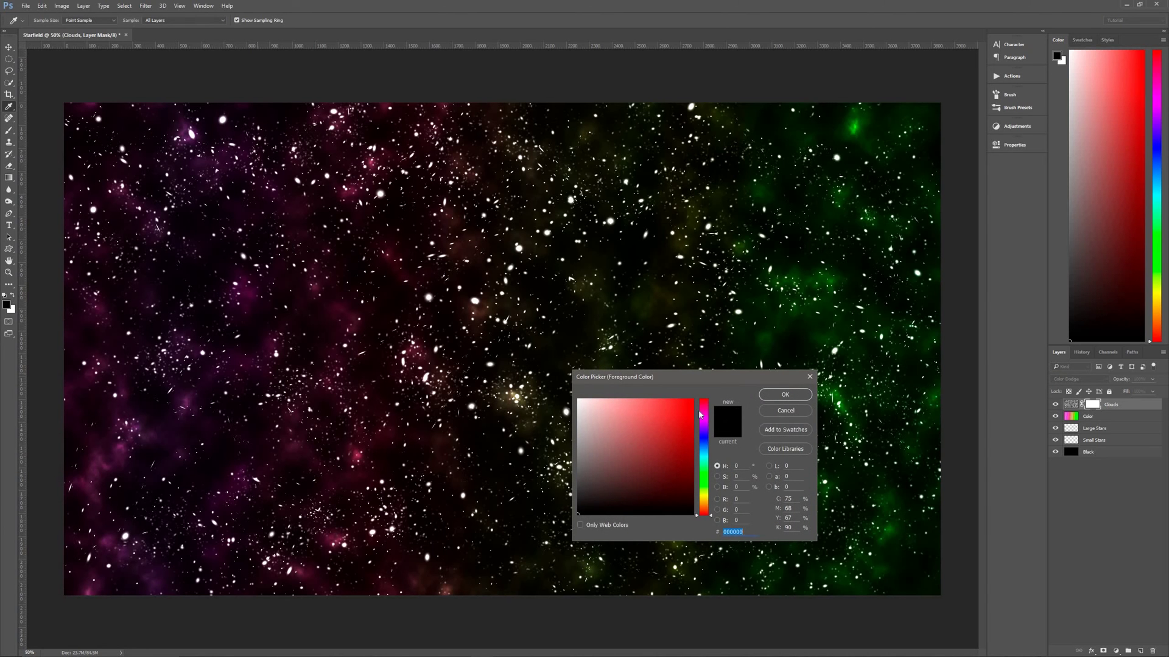
pyautogui.click(786, 410)
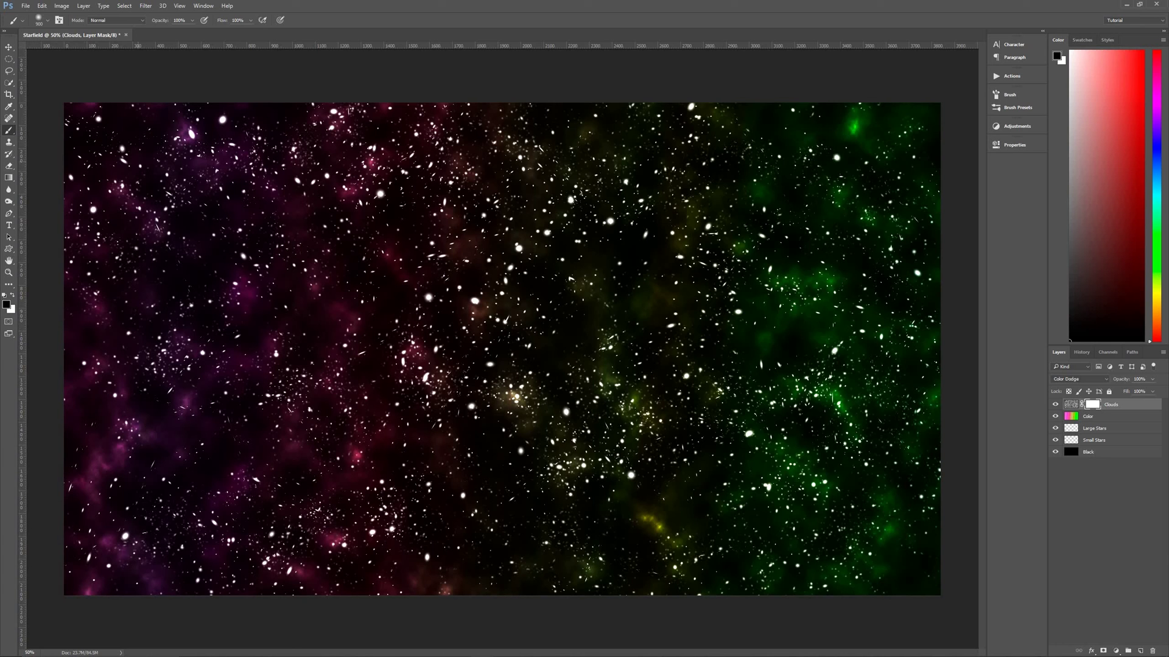
# - Paint black on the Clouds mask to hide clouds across the upper canvas, the center and the lower left area
pyautogui.moveTo(91, 158)
pyautogui.mouseDown()
pyautogui.moveTo(353, 146)
pyautogui.moveTo(731, 164)
pyautogui.mouseUp()
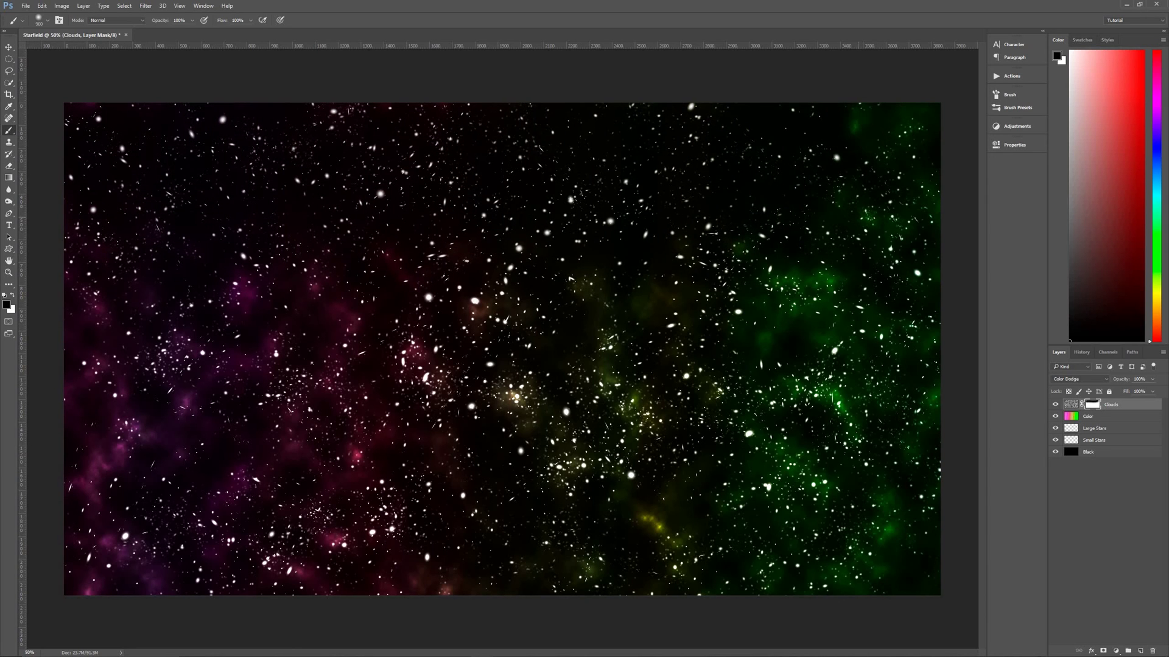
pyautogui.moveTo(852, 420)
pyautogui.mouseDown()
pyautogui.moveTo(584, 480)
pyautogui.moveTo(109, 517)
pyautogui.mouseUp()
pyautogui.moveTo(499, 313); pyautogui.dragTo(515, 392)
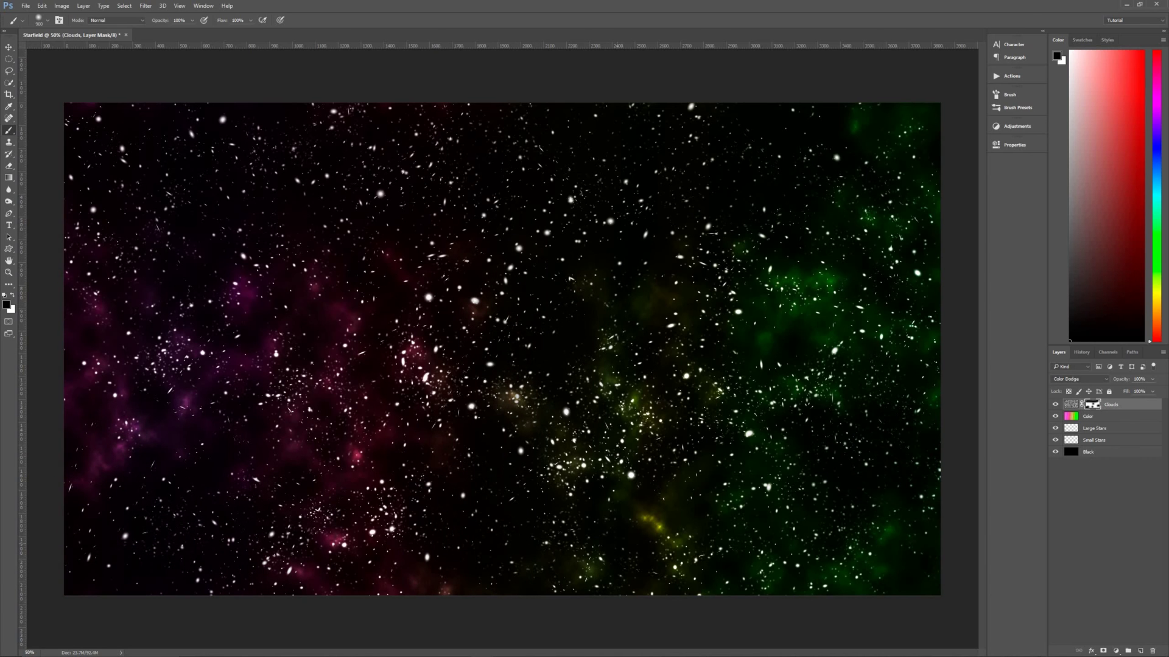
# - Paint white on the Clouds mask to bring back clouds at the upper center and upper left of the canvas
pyautogui.press('x')
pyautogui.moveTo(587, 188); pyautogui.dragTo(524, 241)
pyautogui.moveTo(188, 133); pyautogui.dragTo(219, 162)
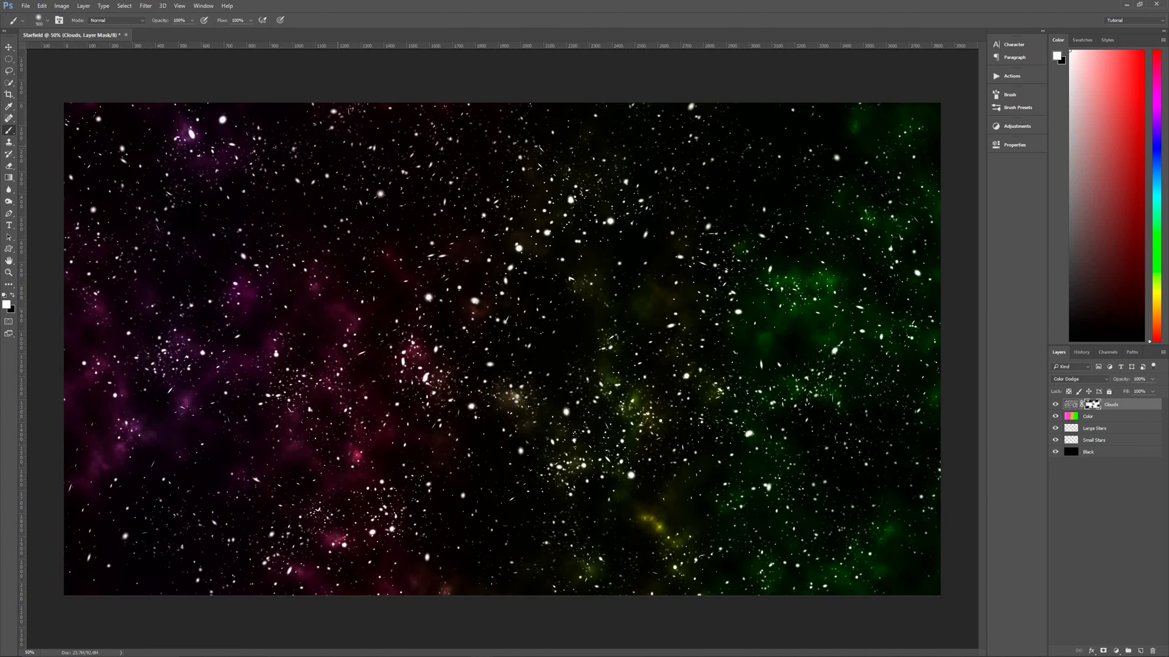
# - Paint black on the Clouds mask over the lower left, right of center and upper right edge, and switch to the Move tool
pyautogui.press('x')
pyautogui.moveTo(331, 539); pyautogui.dragTo(300, 566)
pyautogui.moveTo(663, 302); pyautogui.dragTo(615, 399)
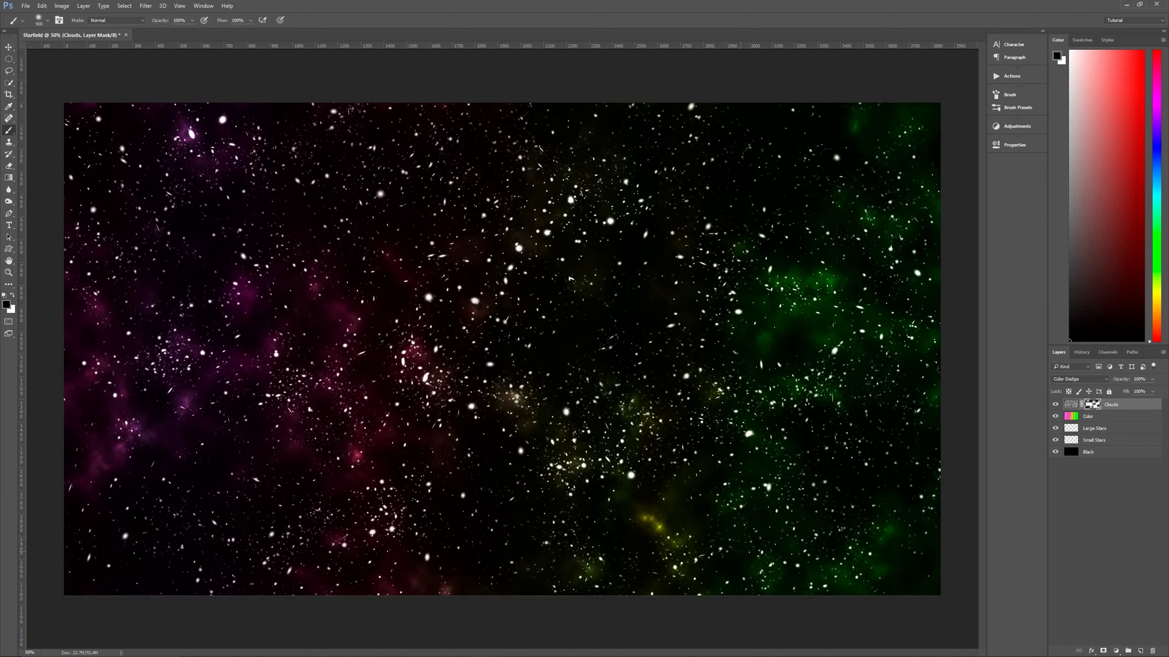
pyautogui.moveTo(922, 189); pyautogui.dragTo(909, 219)
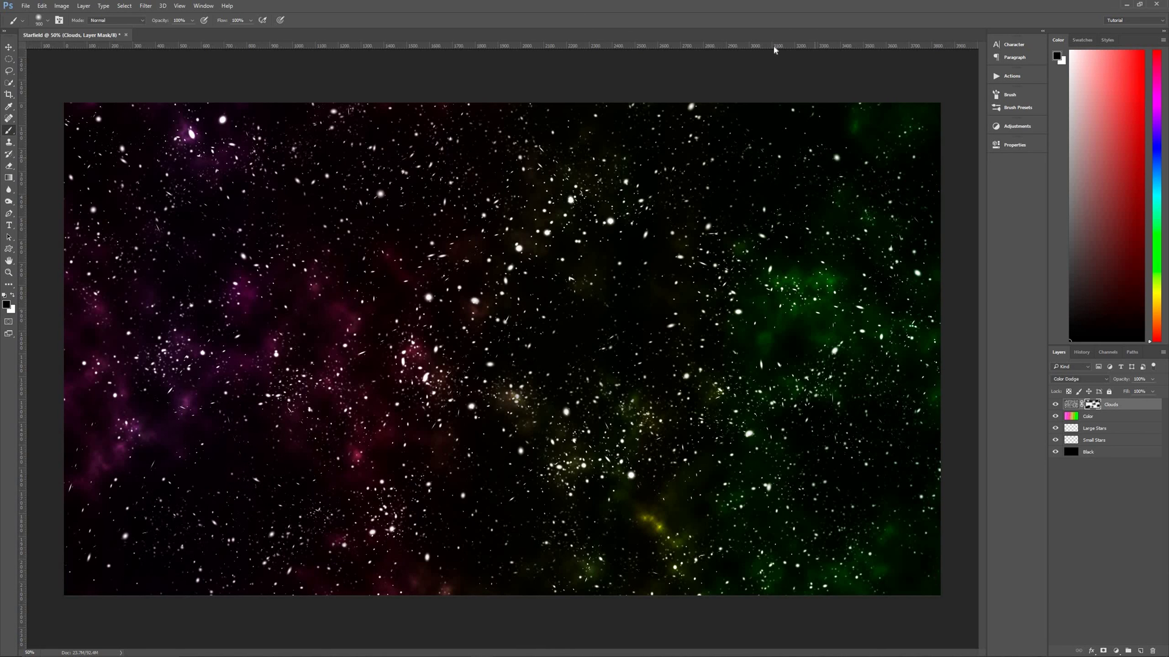
pyautogui.press('v')
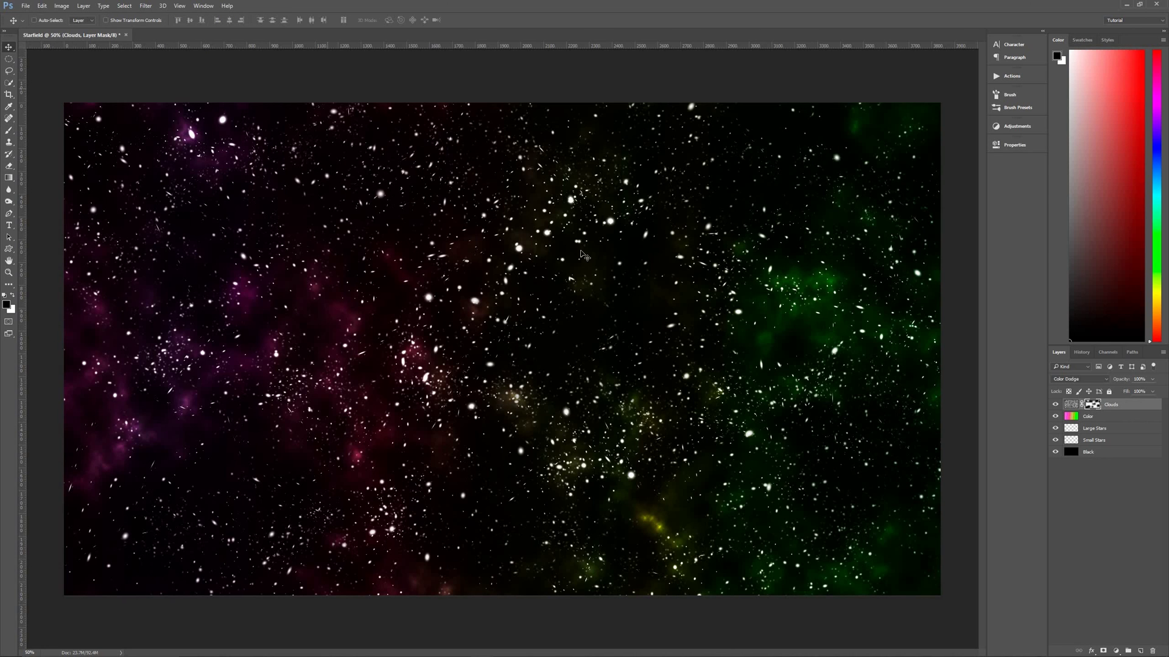